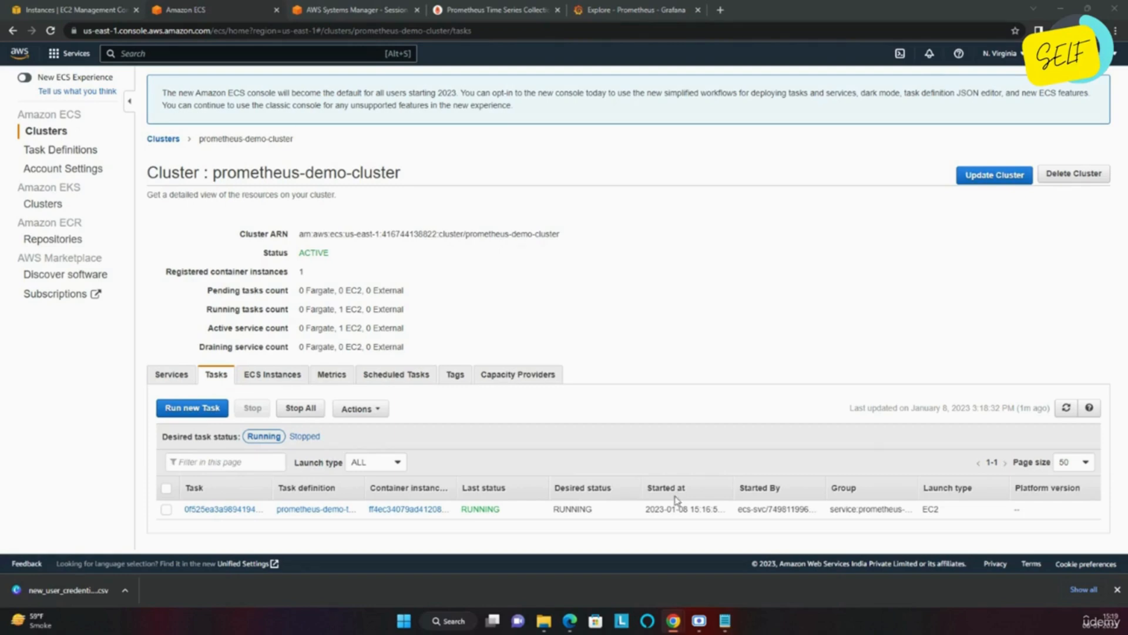
Open the cluster's running task and expand the cloudwatch-exporter container to check its network bindings.
left_click(222, 510)
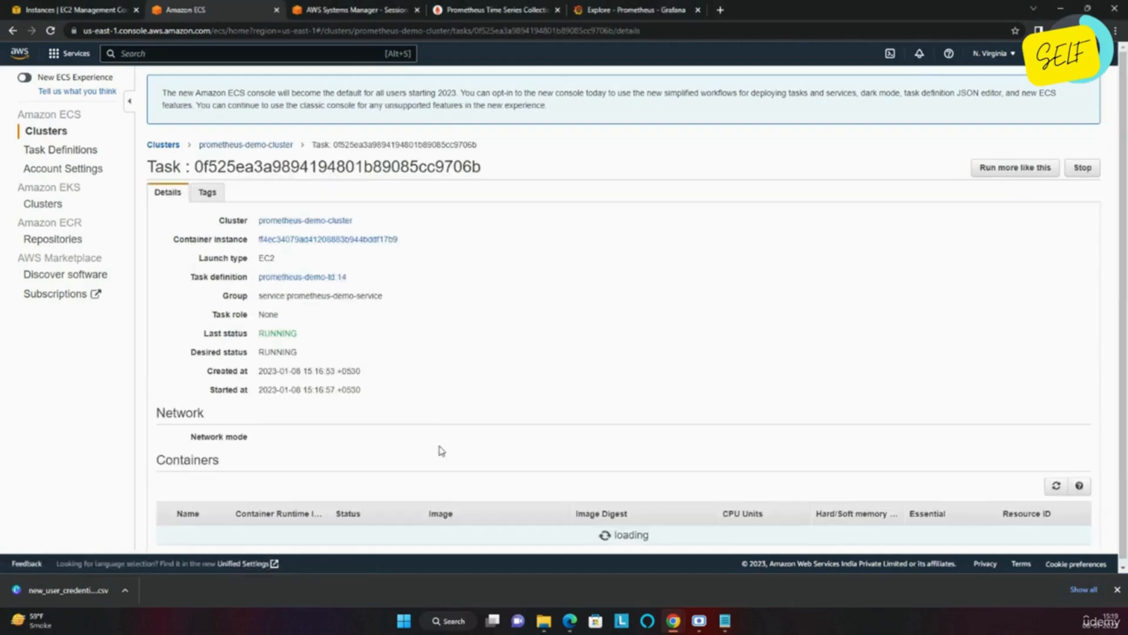
scroll(448, 342, "down", 2)
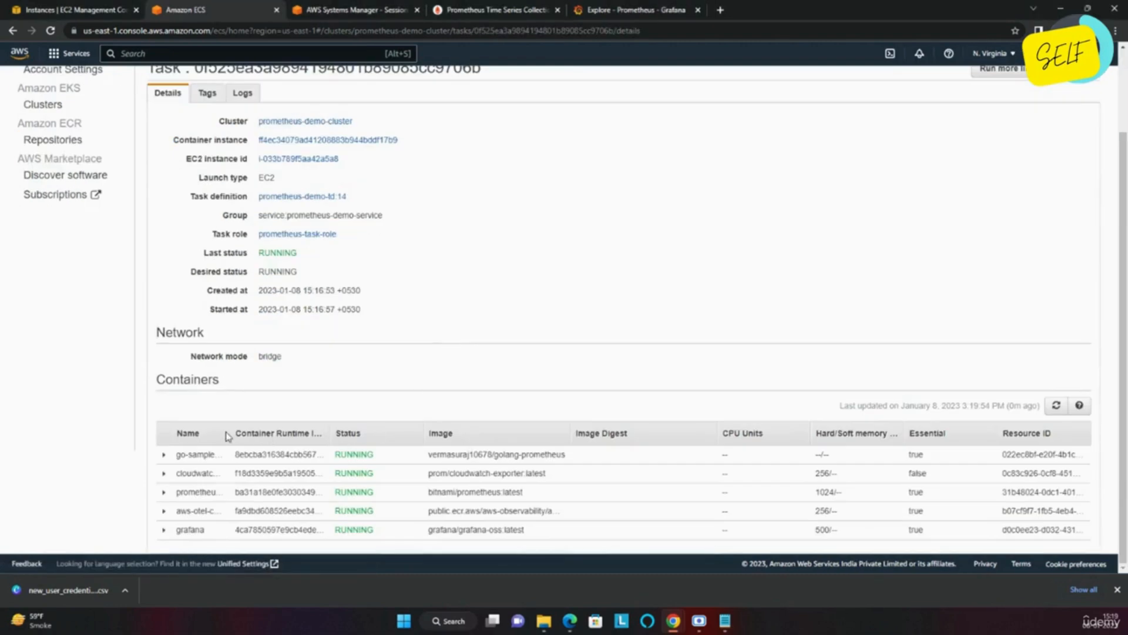
left_click_drag(227, 435, 306, 436)
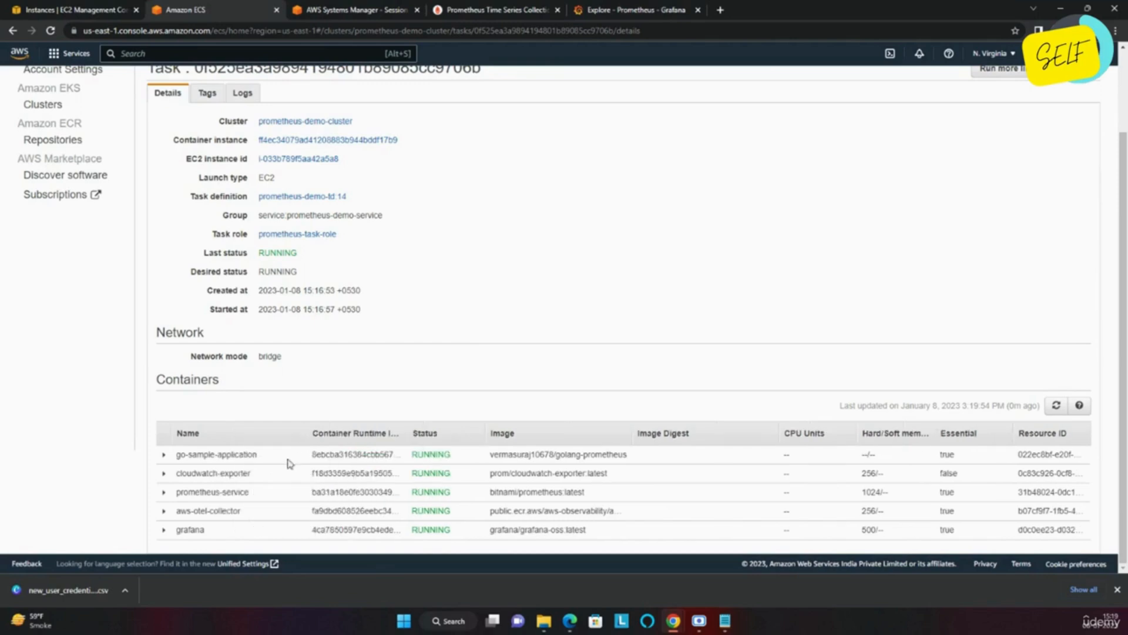
left_click(164, 473)
scroll(361, 496, "down", 6)
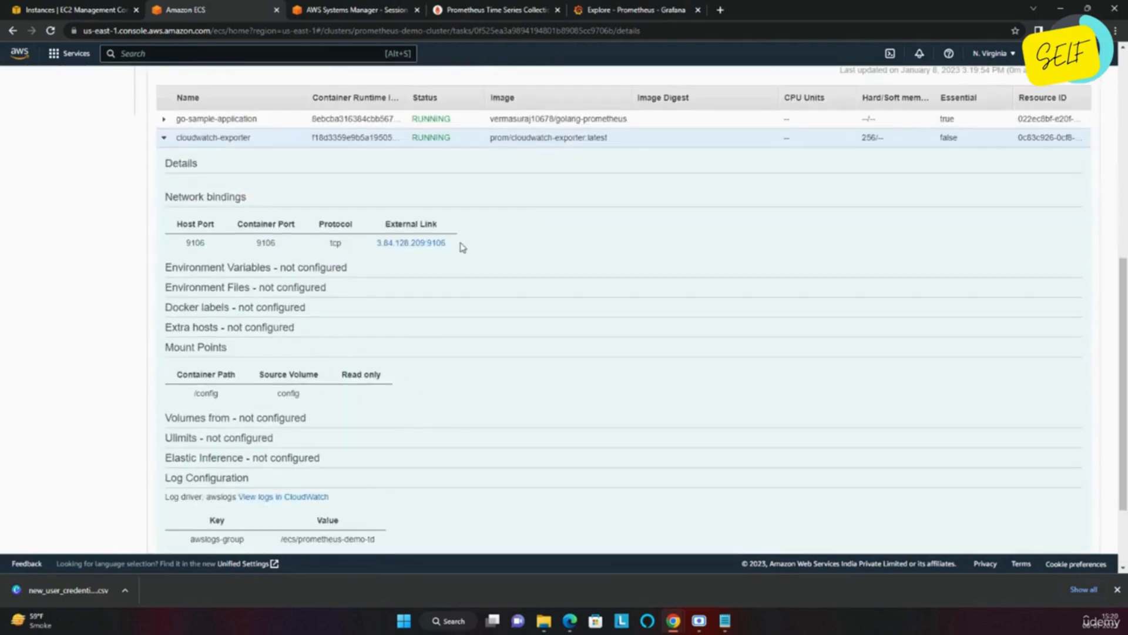
left_click_drag(462, 242, 429, 253)
left_click(520, 242)
left_click(536, 260)
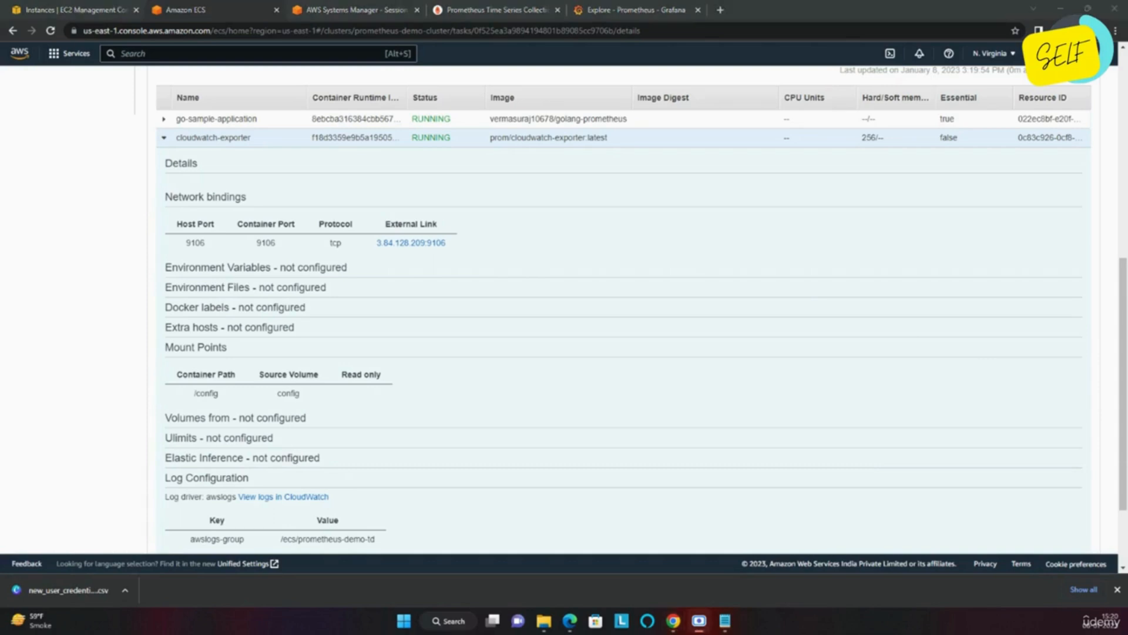
Switch to the Session Manager terminal, list the directory with ll and open config.yml using view.
left_click(310, 7)
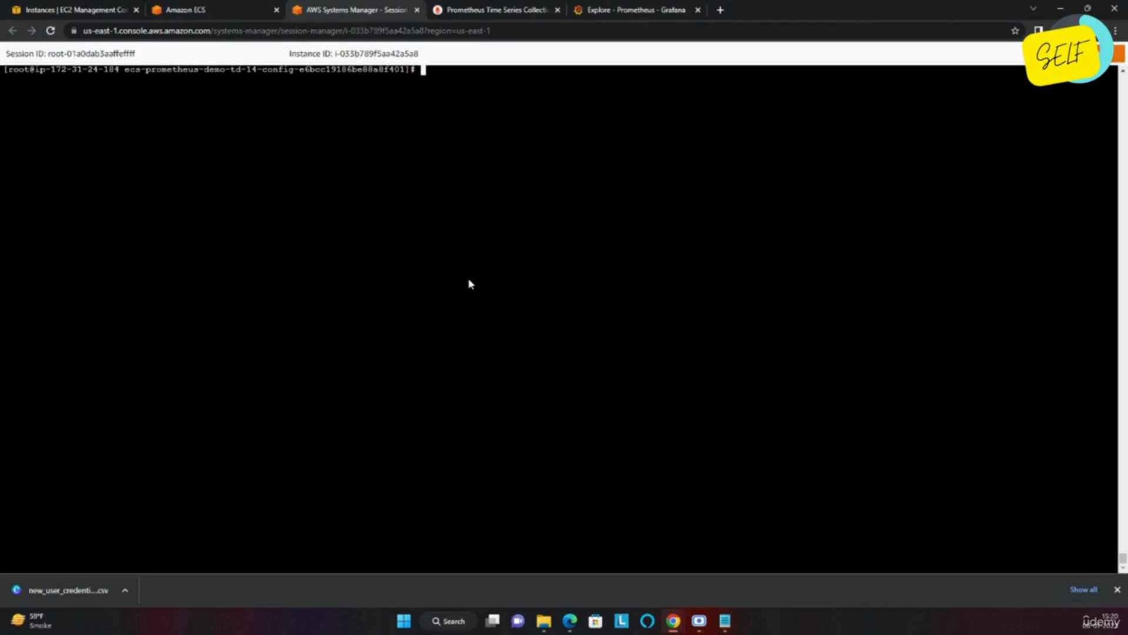
type("ll")
key("Return")
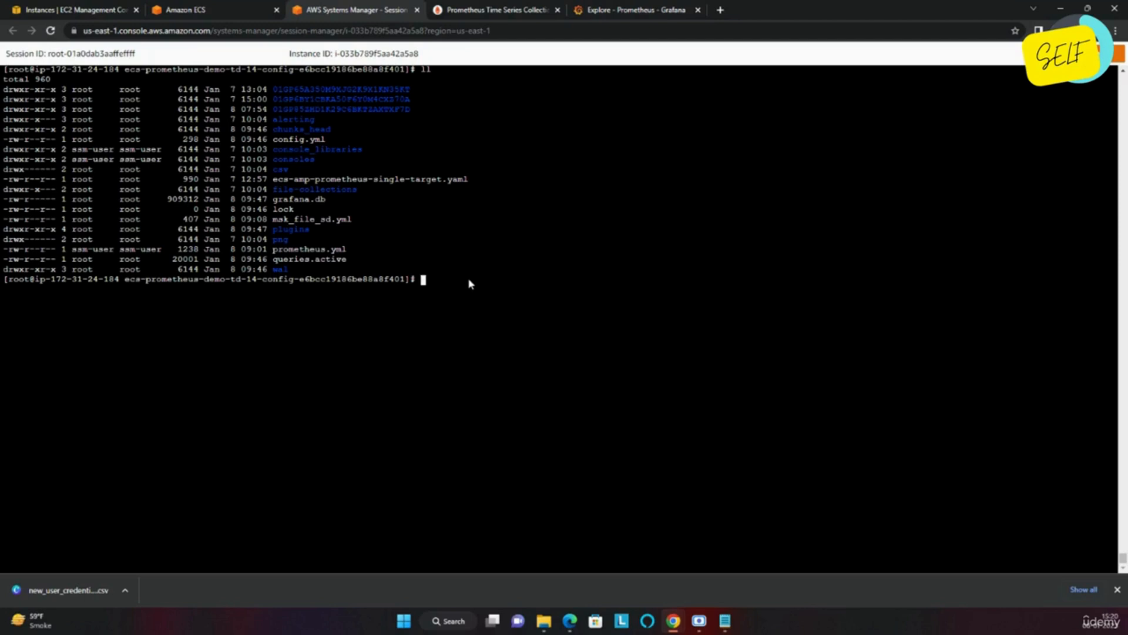
type("view config.yml")
key("Return")
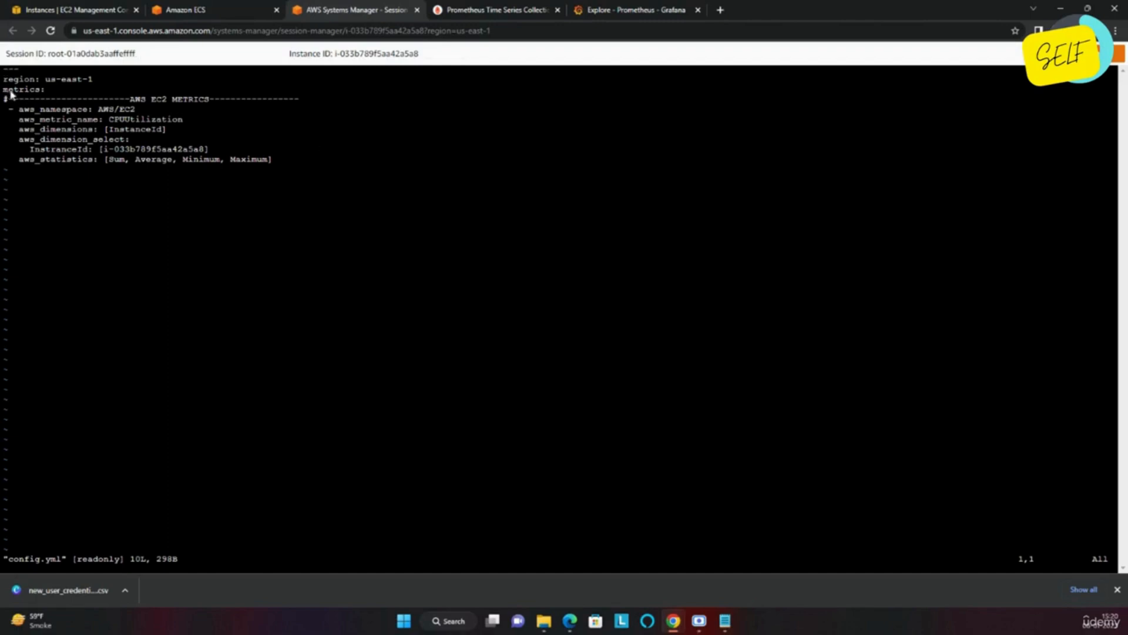
Examine the region, metrics and aws_namespace entries in config.yml.
left_click_drag(5, 82, 67, 83)
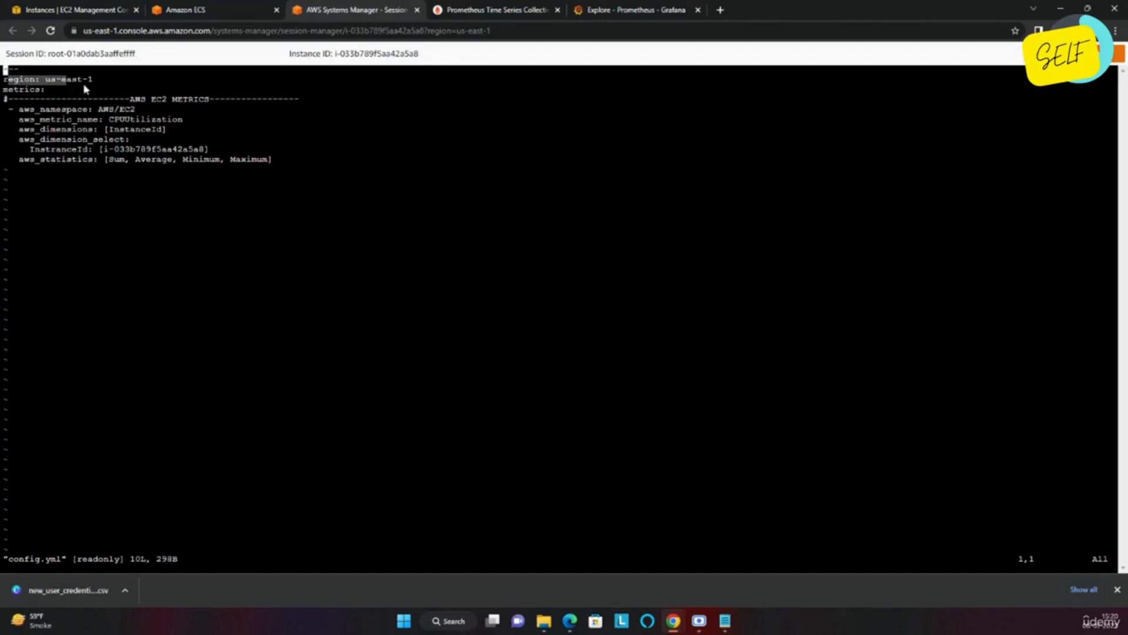
left_click(5, 70)
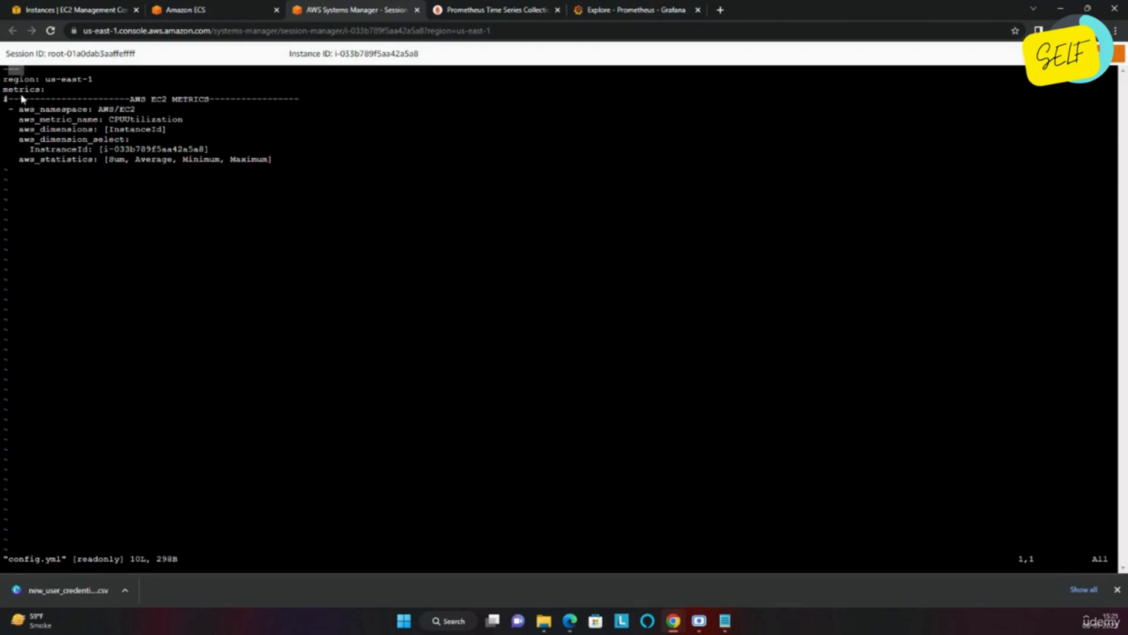
left_click_drag(6, 80, 33, 92)
left_click_drag(12, 112, 23, 111)
left_click(24, 113)
left_click_drag(21, 115, 133, 113)
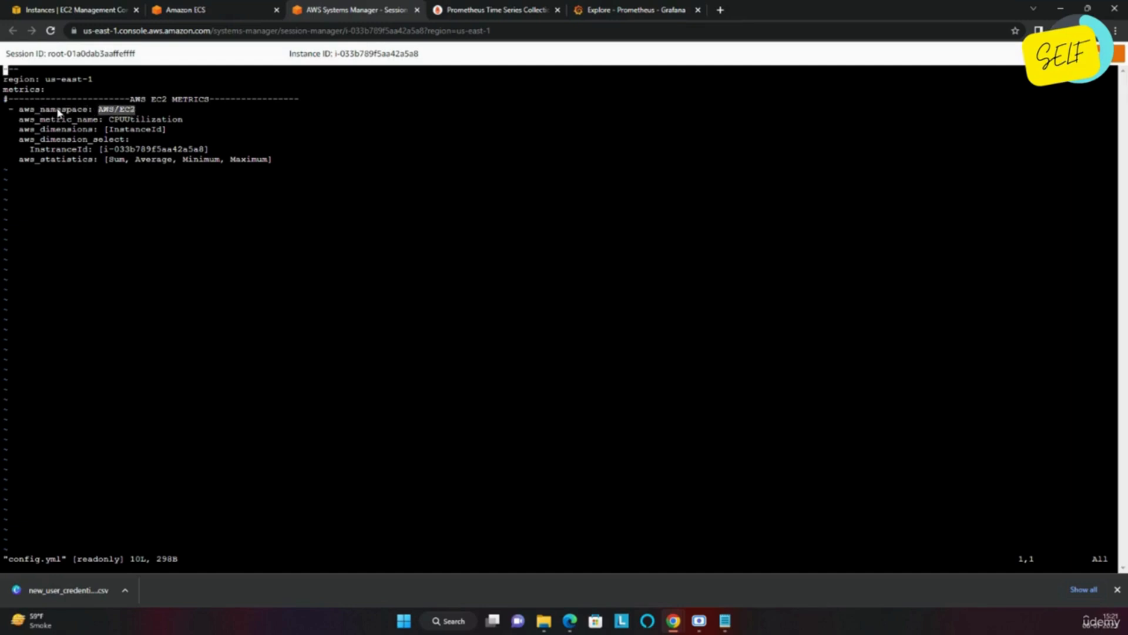
left_click_drag(62, 112, 115, 113)
Search the AWS console for cloudwatch, open CloudWatch in a new browser tab and show all metrics.
left_click(173, 9)
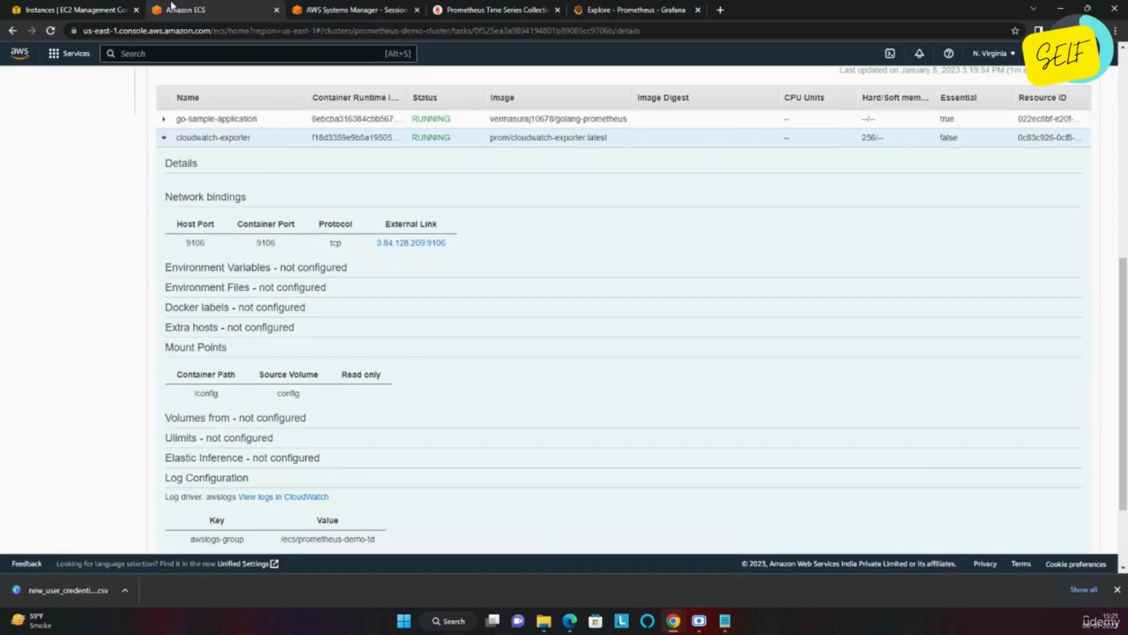
type("cloudwatch")
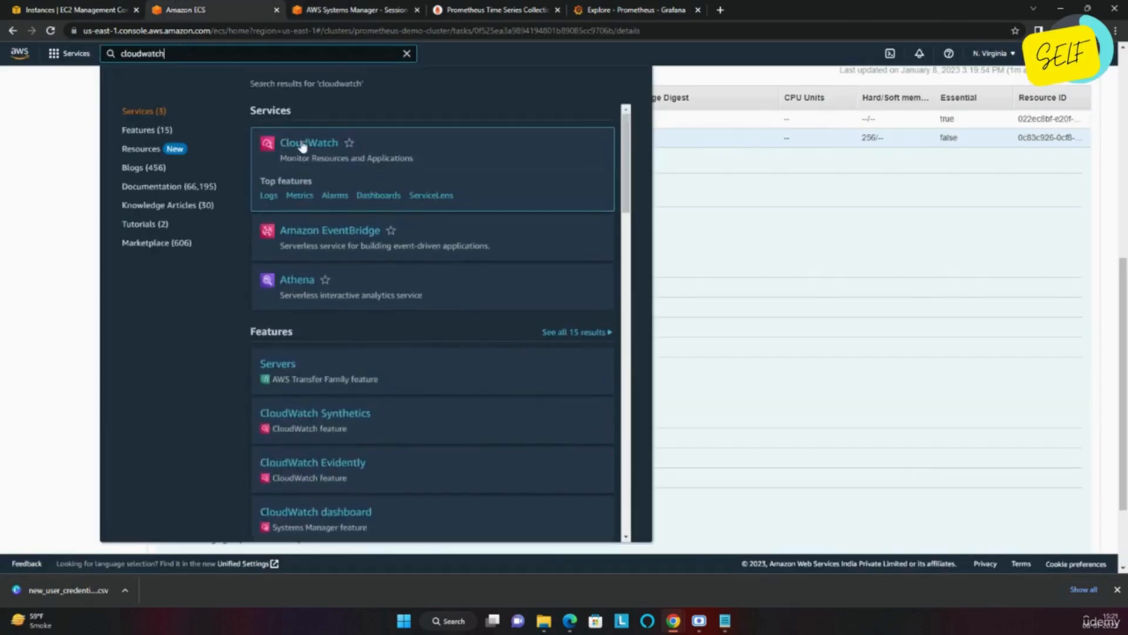
right_click(301, 145)
left_click(327, 152)
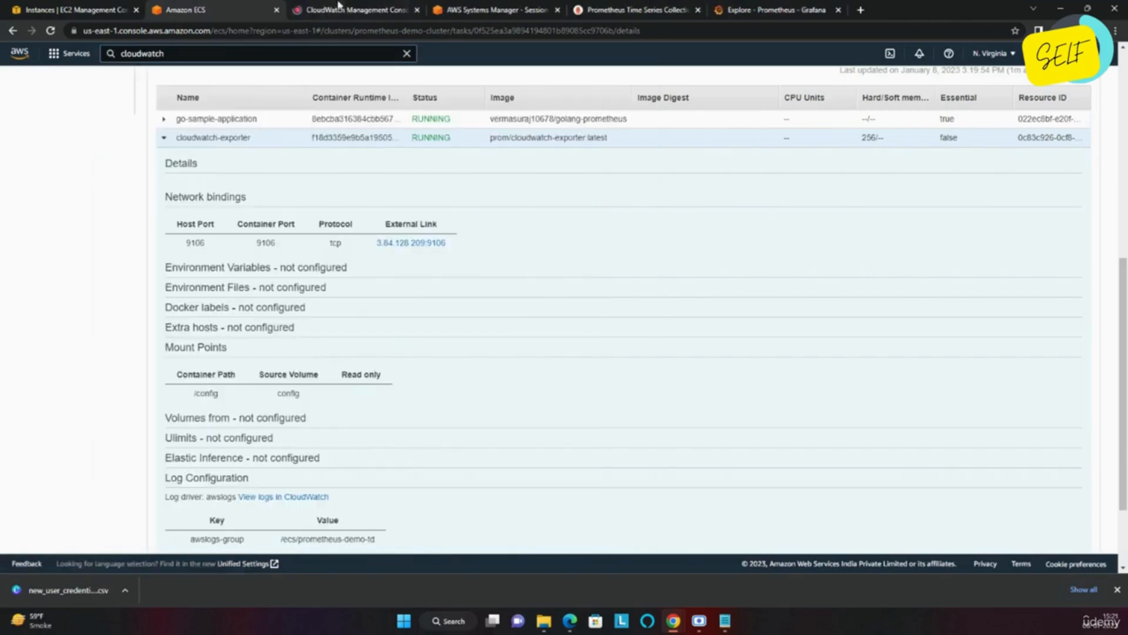
left_click(340, 7)
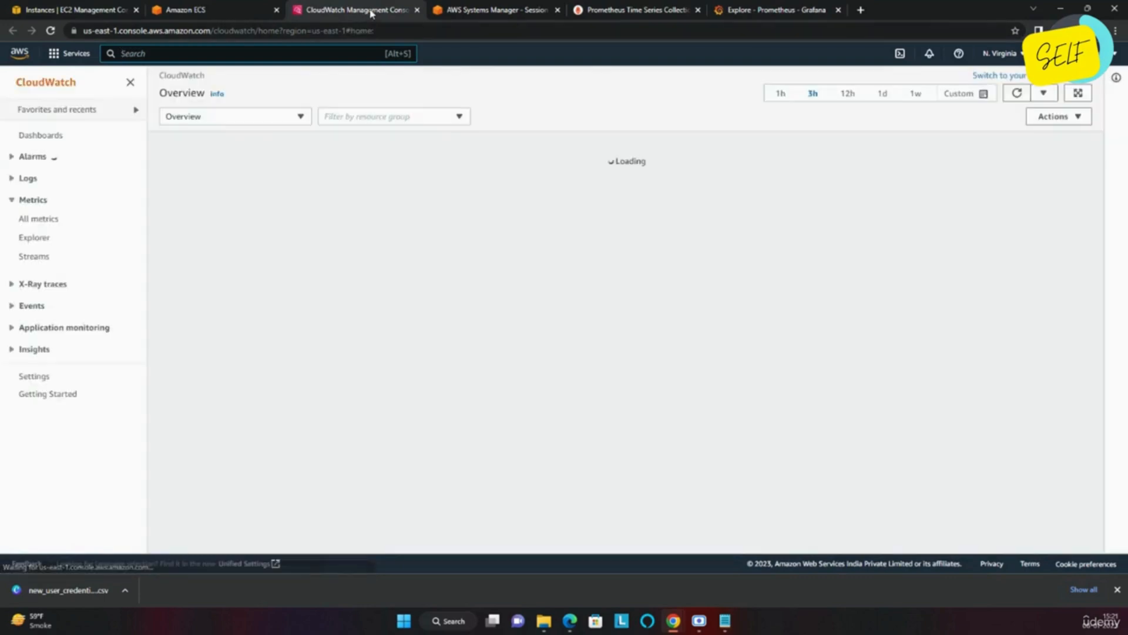
left_click(44, 224)
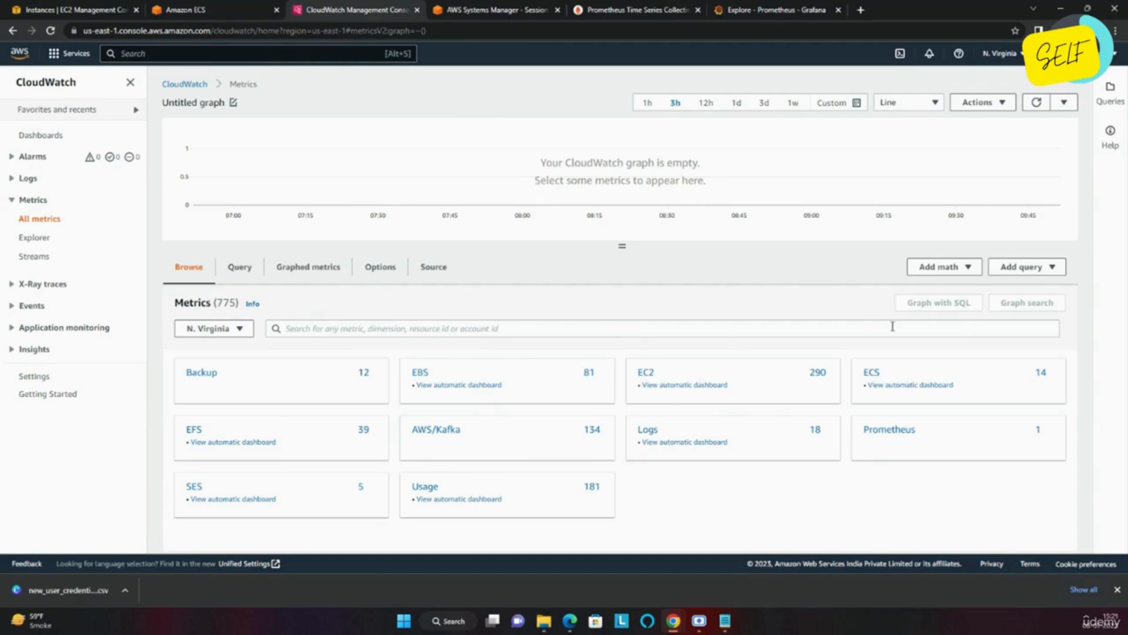
Return to the Session Manager terminal and check the aws_namespace value in config.yml.
left_click(199, 8)
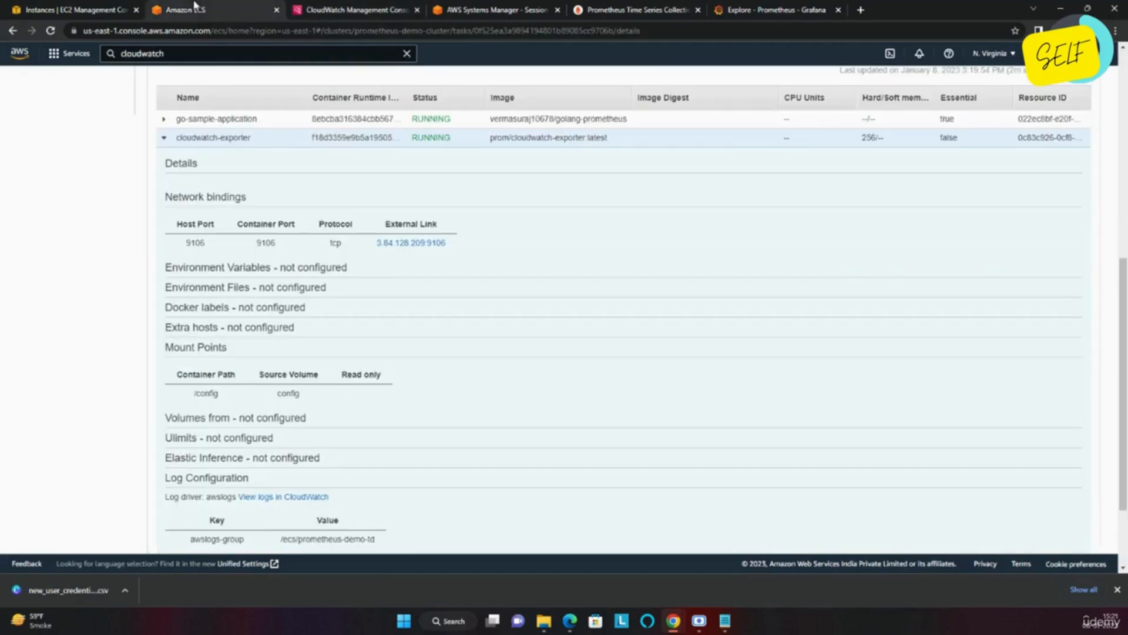
left_click(83, 7)
left_click(470, 9)
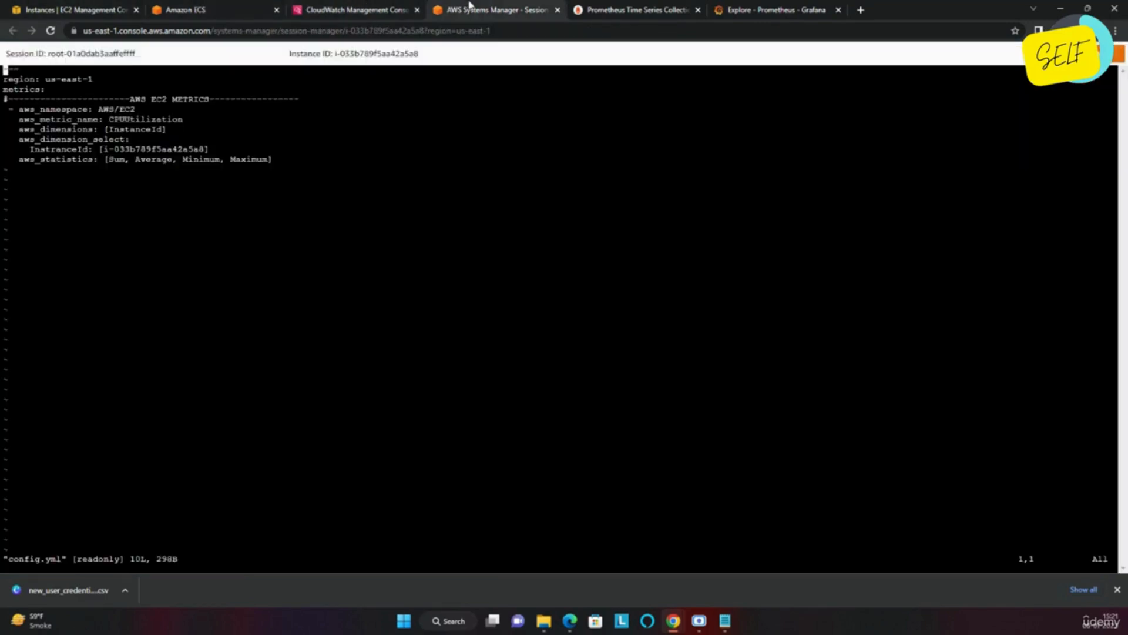
left_click_drag(104, 110, 135, 111)
Switch to CloudWatch and browse the EC2 namespace down to its Per-Instance Metrics.
left_click(352, 9)
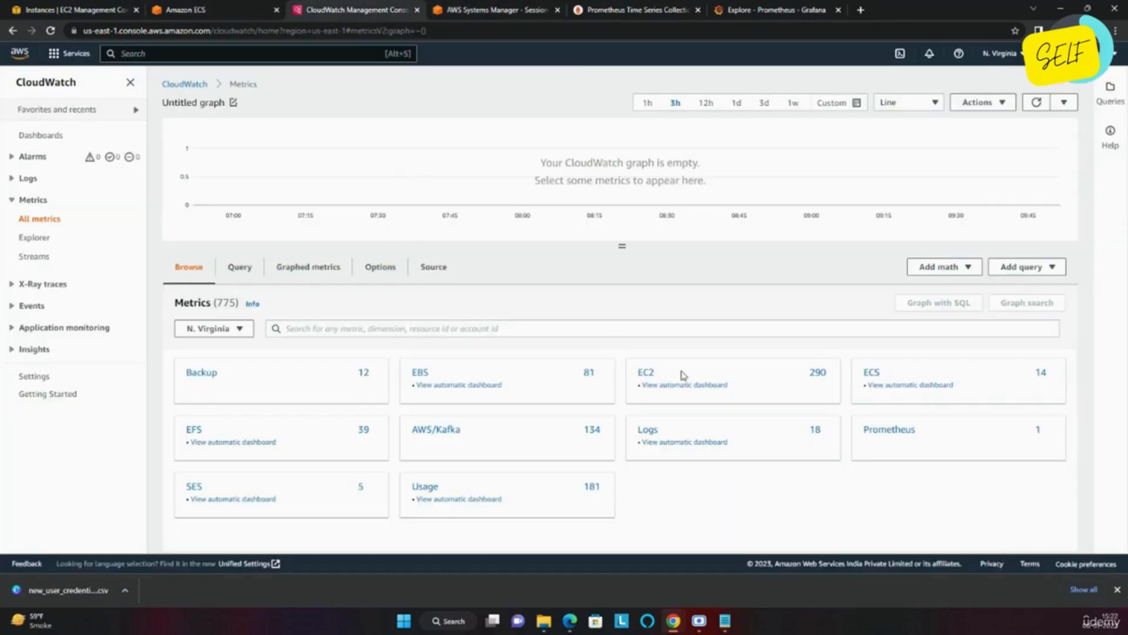
left_click(644, 374)
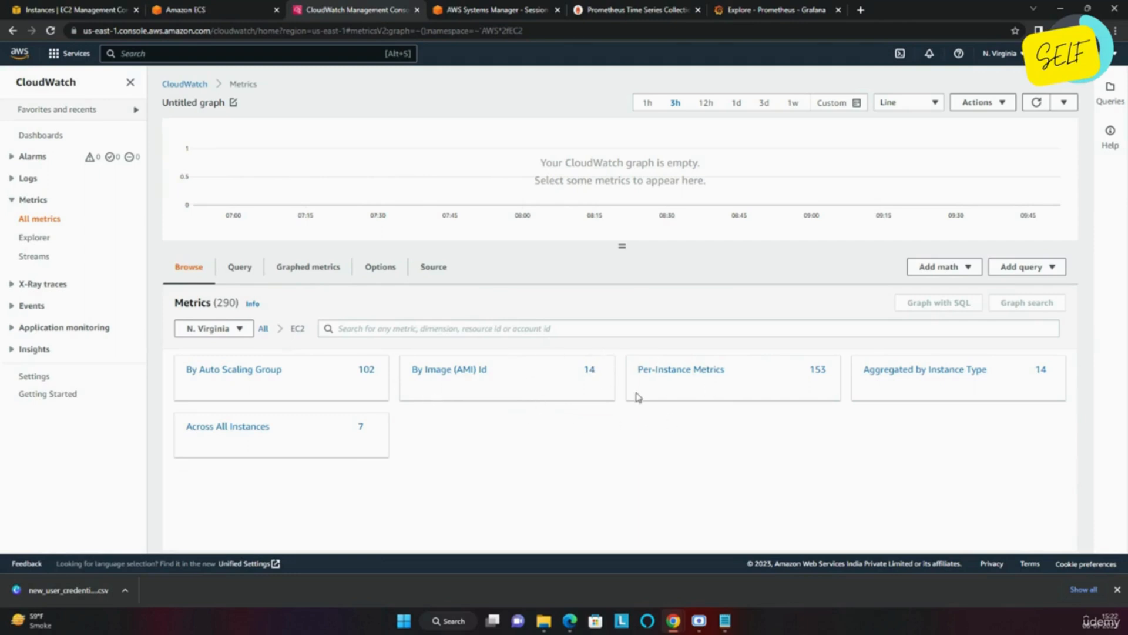
left_click(684, 371)
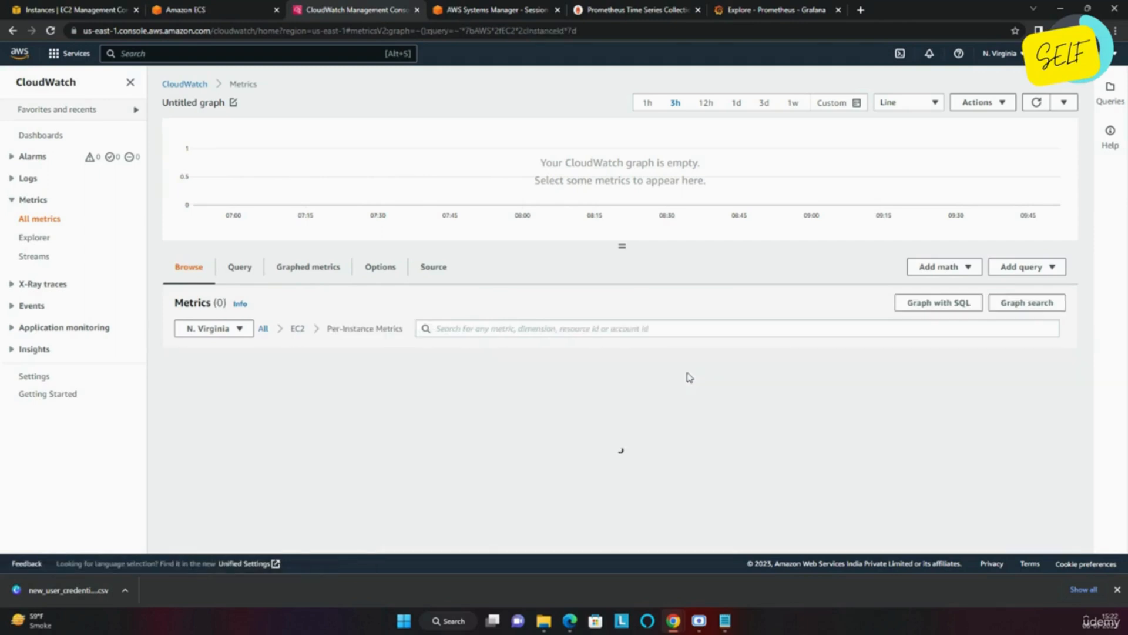
left_click_drag(331, 328, 370, 336)
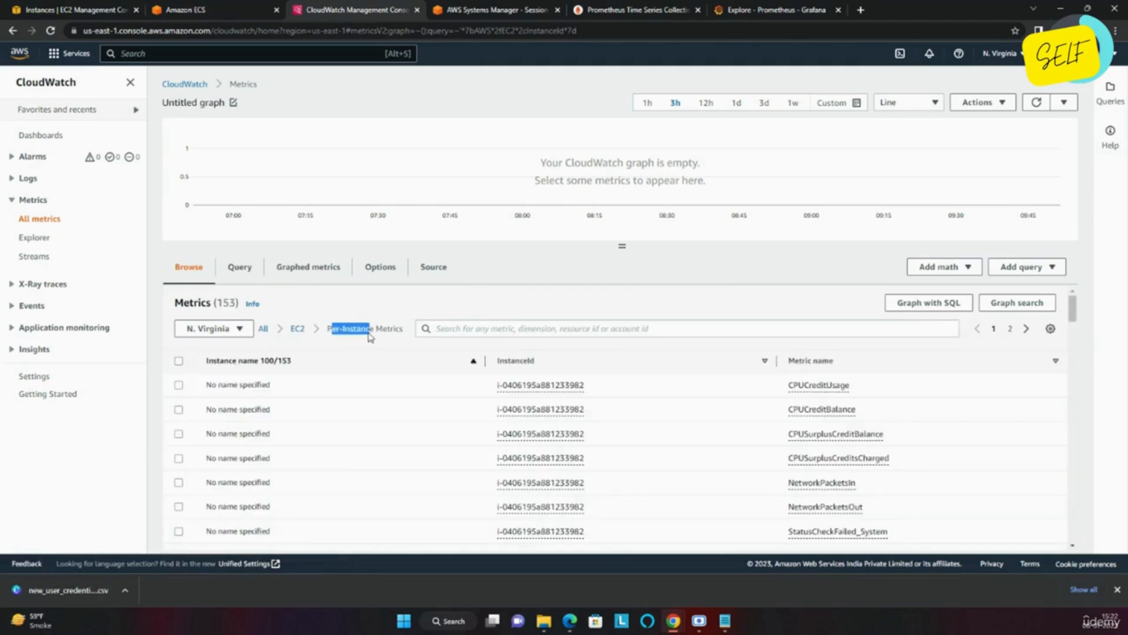
Return to the Session Manager terminal and check the aws_metric_name entry in config.yml.
left_click(235, 8)
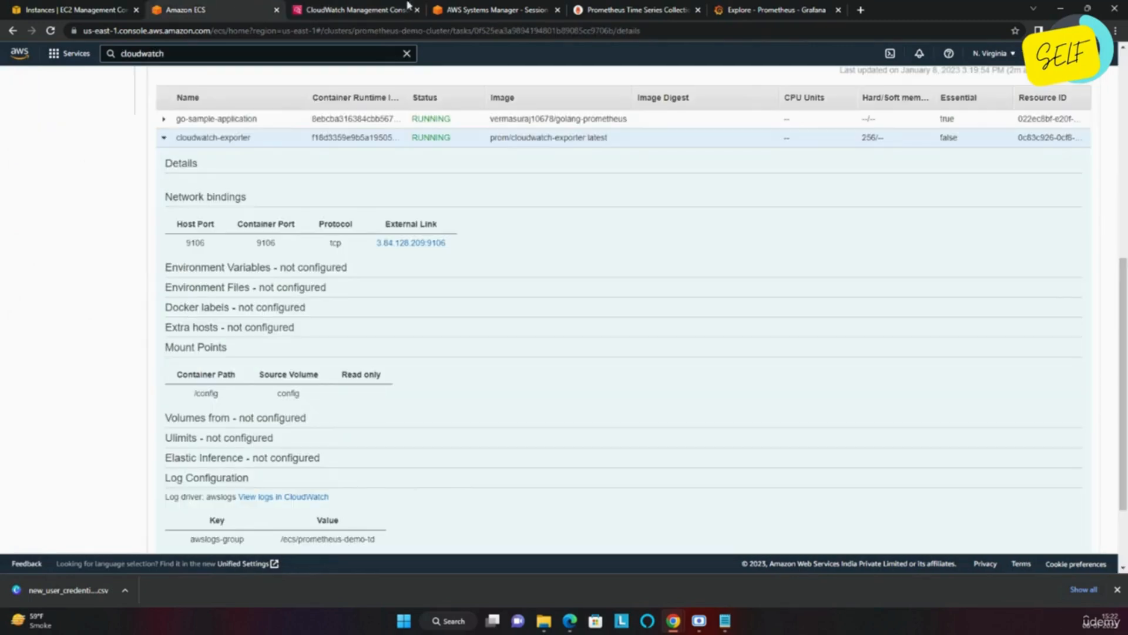
left_click(523, 8)
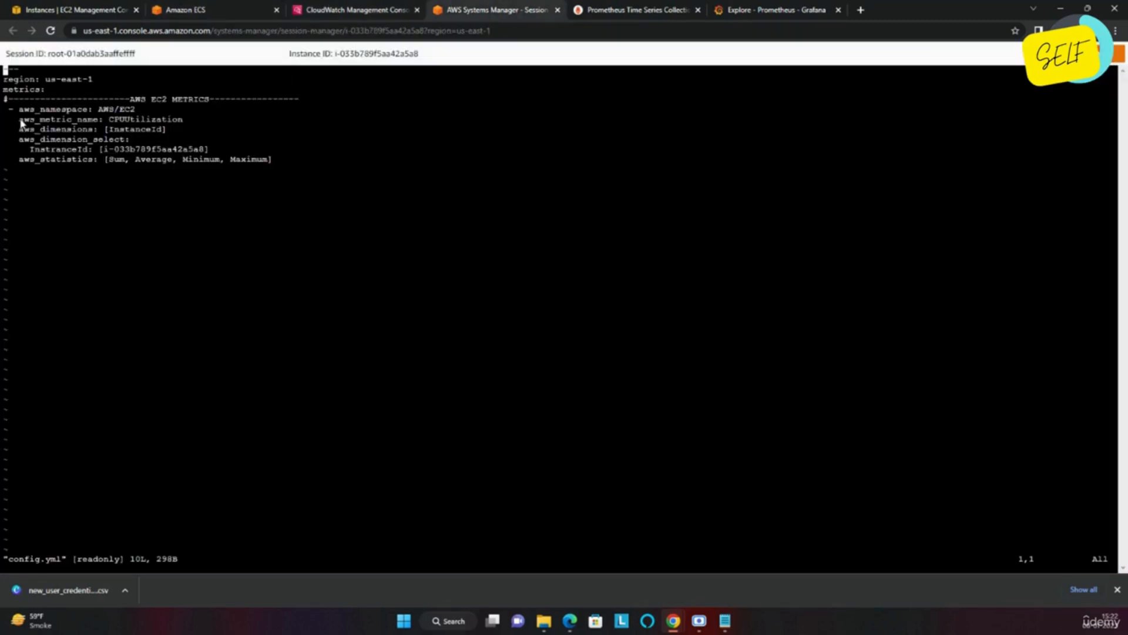
left_click_drag(20, 120, 151, 122)
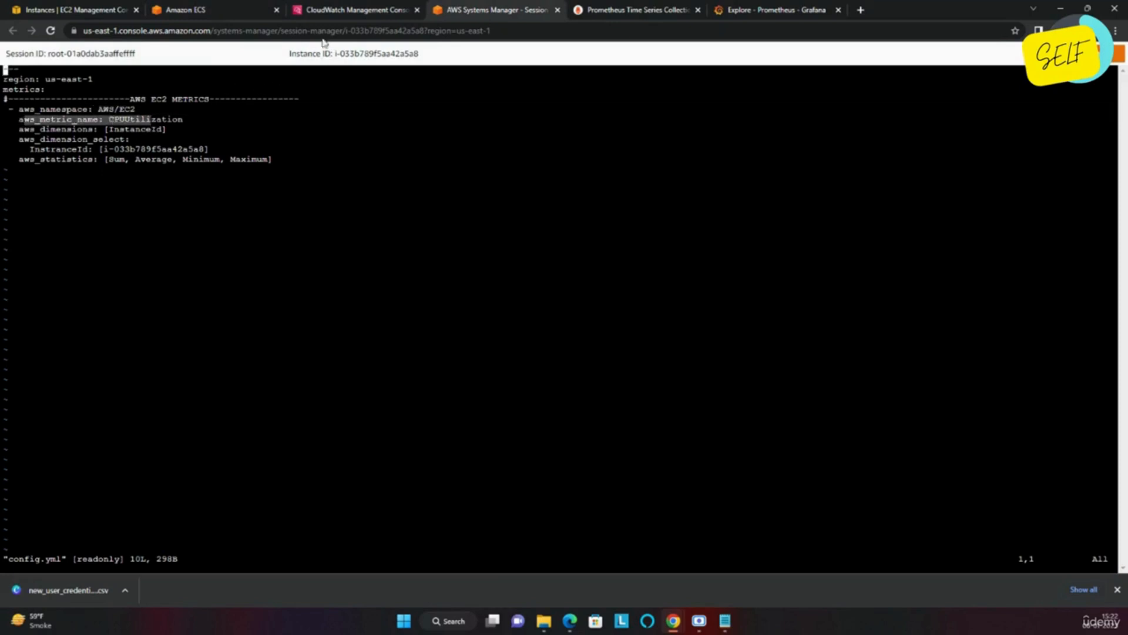
Filter the EC2 per-instance metrics in CloudWatch by CPUUtilization and look through the matching instances.
left_click(335, 9)
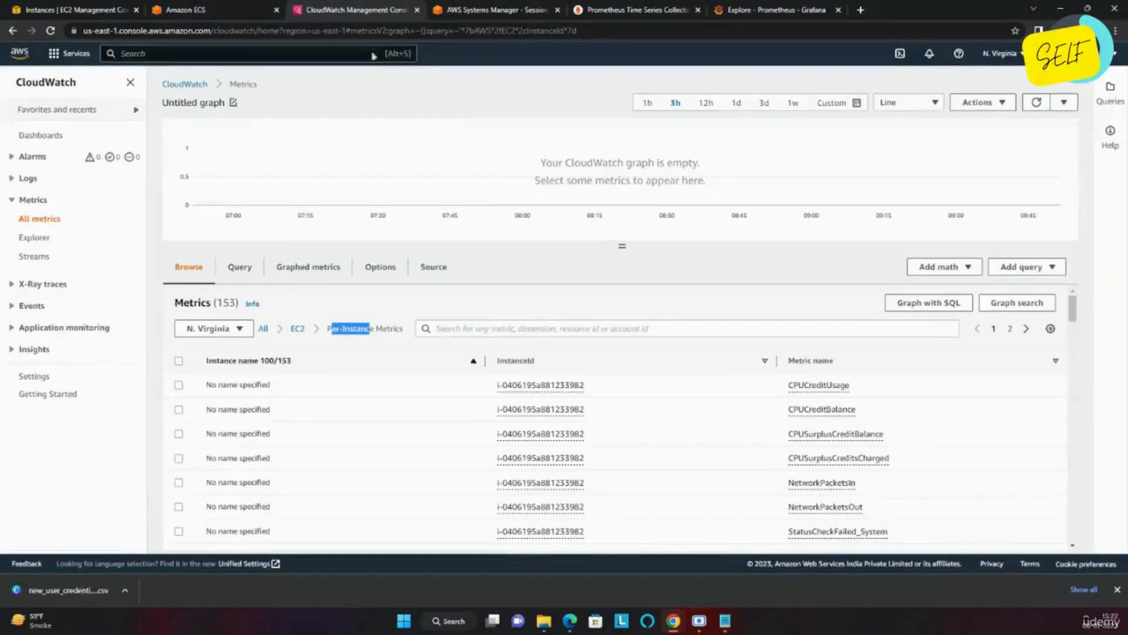
left_click(555, 327)
type("CPUUTi")
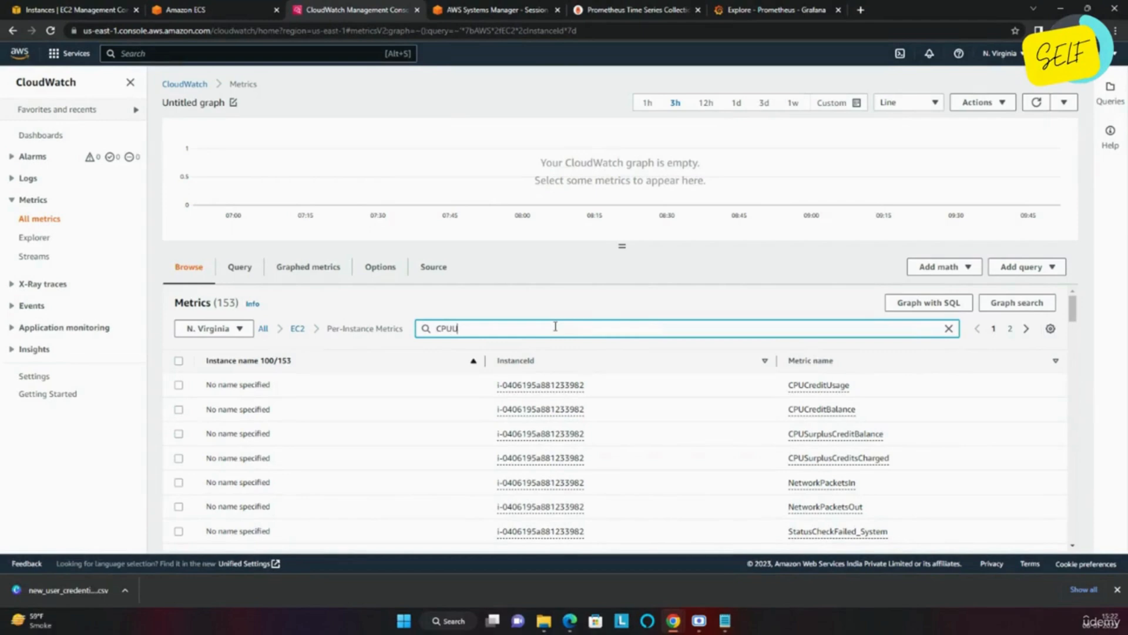
key("BackSpace")
type("tilication")
key("BackSpace")
key("BackSpace")
key("BackSpace")
key("BackSpace")
key("BackSpace")
key("BackSpace")
type("zation")
key("Return")
scroll(808, 512, "down", 2)
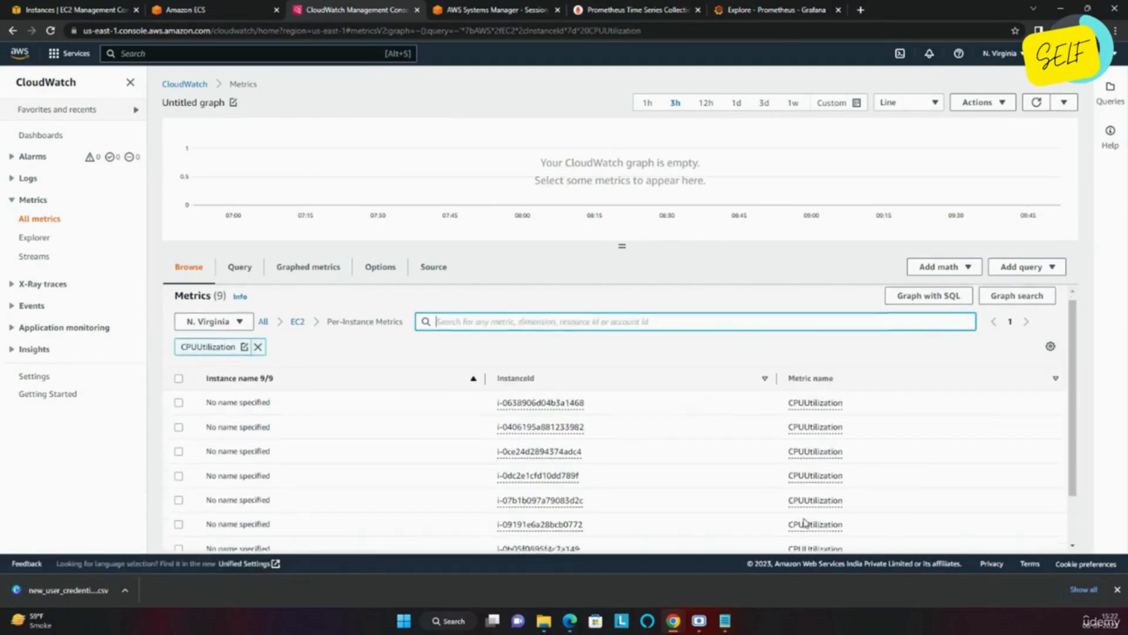
Compare the aws_dimensions entry in config.yml with the InstanceId column of the CloudWatch metrics list.
left_click(241, 8)
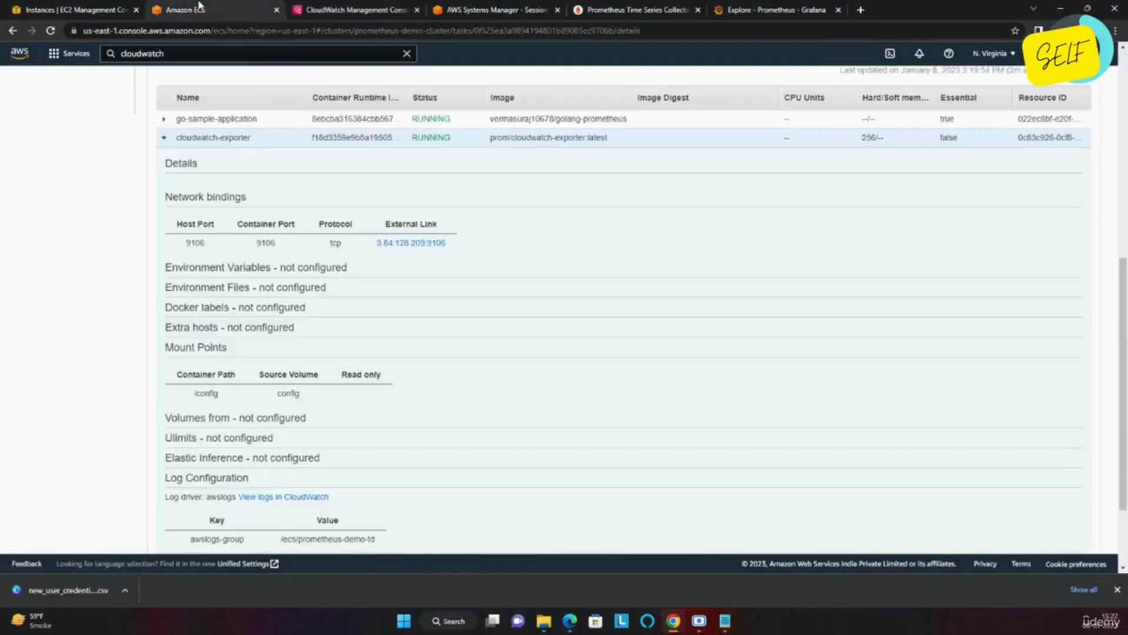
left_click(482, 10)
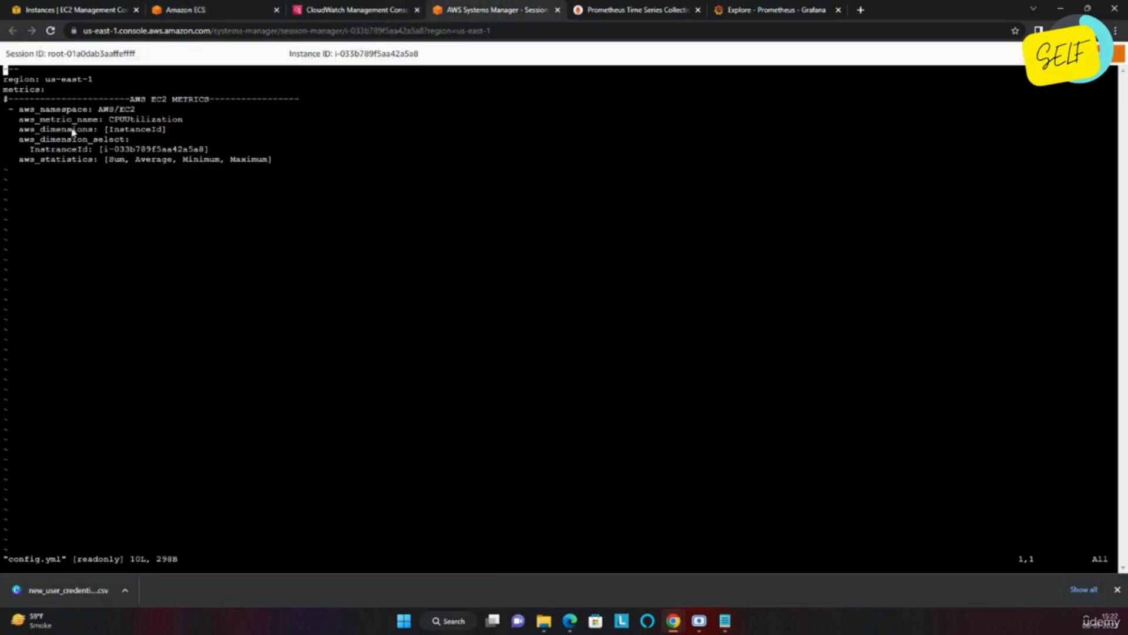
left_click_drag(40, 130, 157, 138)
left_click(319, 8)
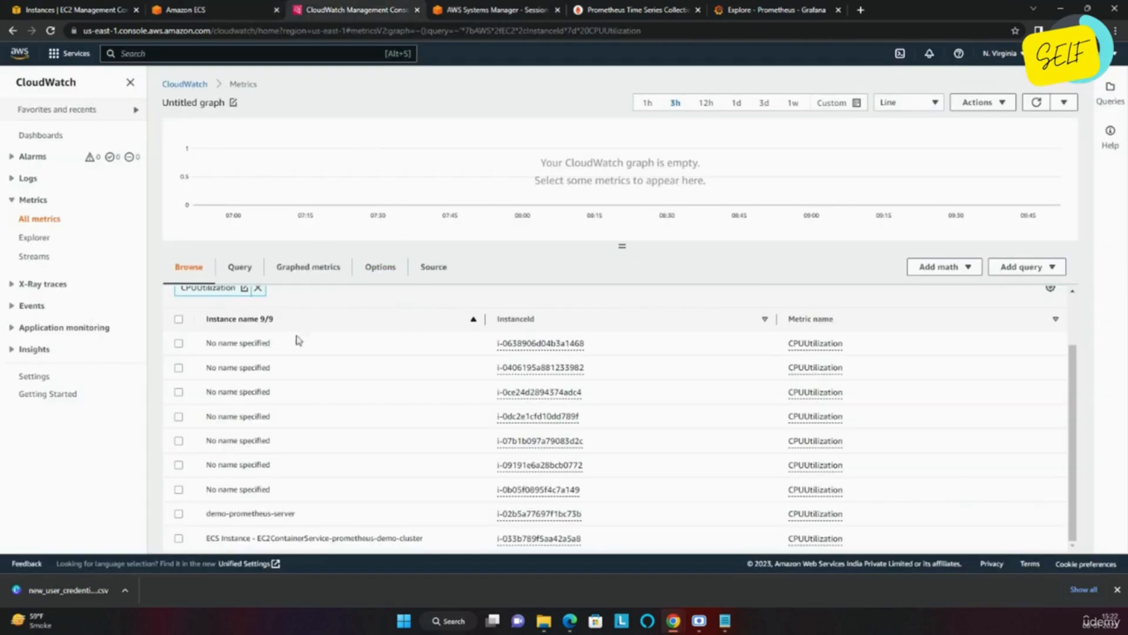
scroll(324, 341, "up", 1)
scroll(302, 403, "down", 1)
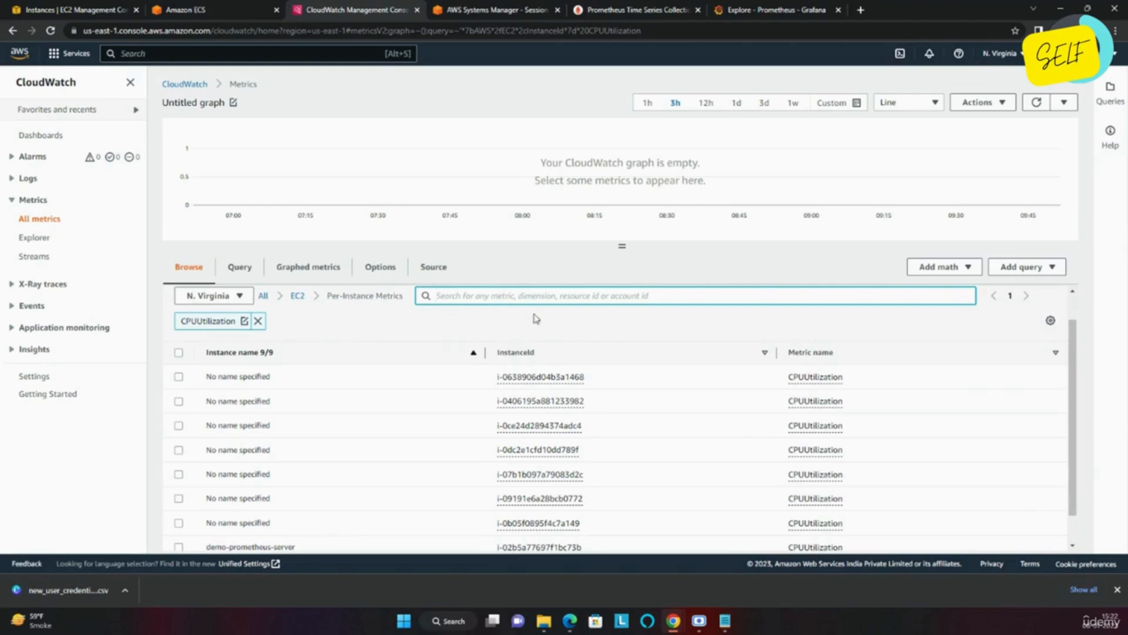
Return to config.yml in the terminal and examine the aws_dimension_select entry with its instance ID.
left_click(462, 9)
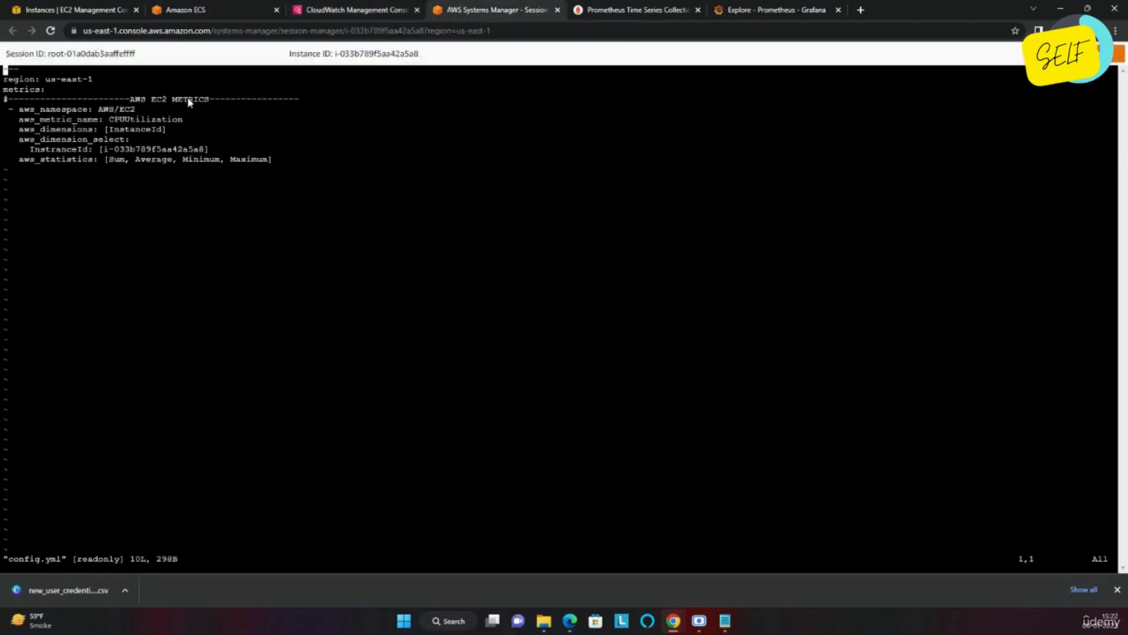
left_click_drag(21, 143, 113, 143)
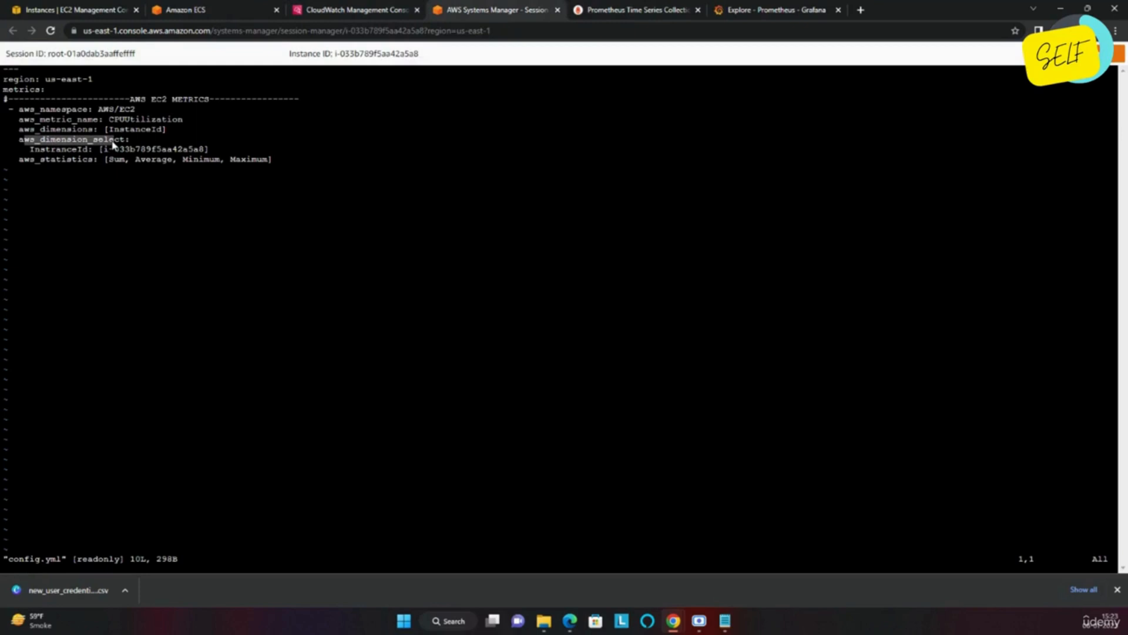
left_click(71, 156)
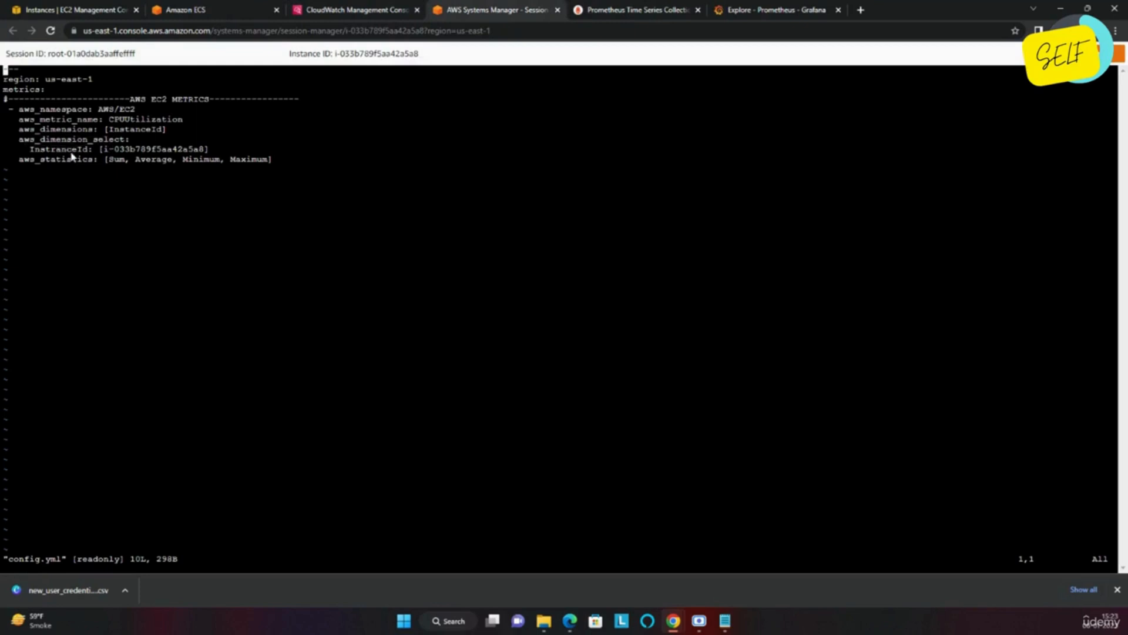
Compare the instance ID under aws_dimension_select in config.yml with the ECS instance's InstanceId in the CloudWatch metrics list.
left_click_drag(67, 131, 155, 131)
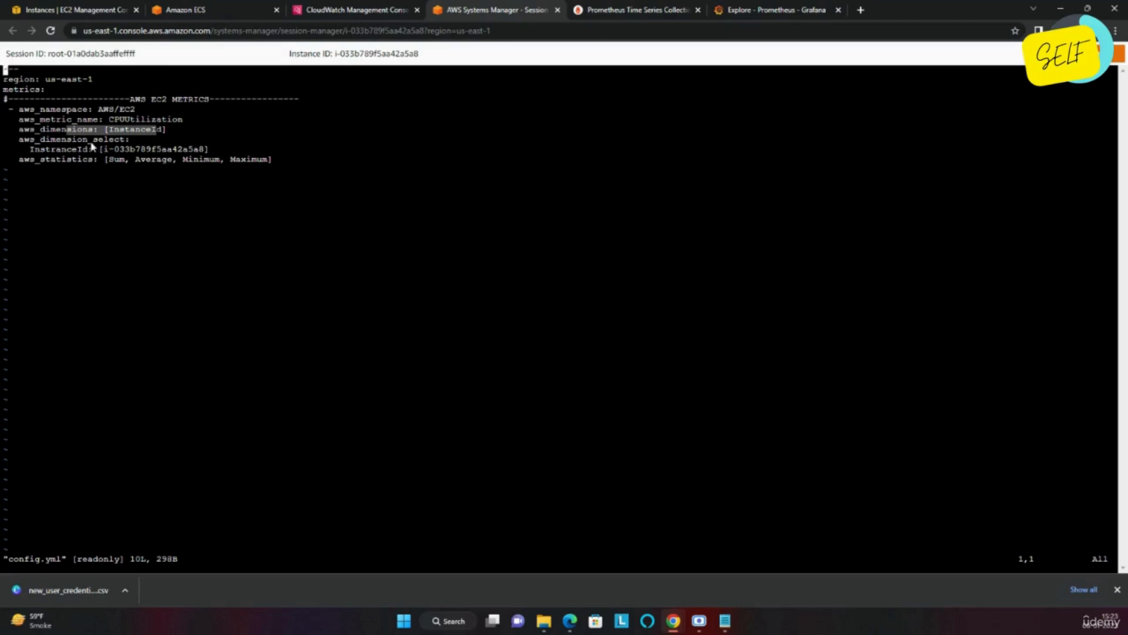
left_click(28, 146)
left_click_drag(29, 143, 192, 151)
left_click(377, 9)
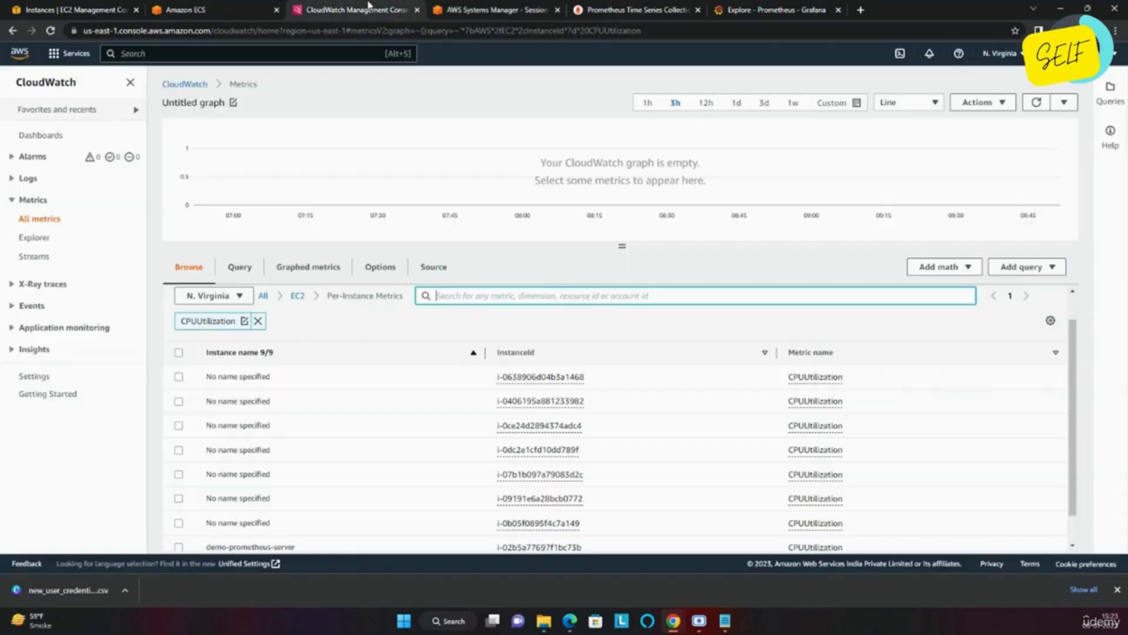
scroll(697, 482, "down", 1)
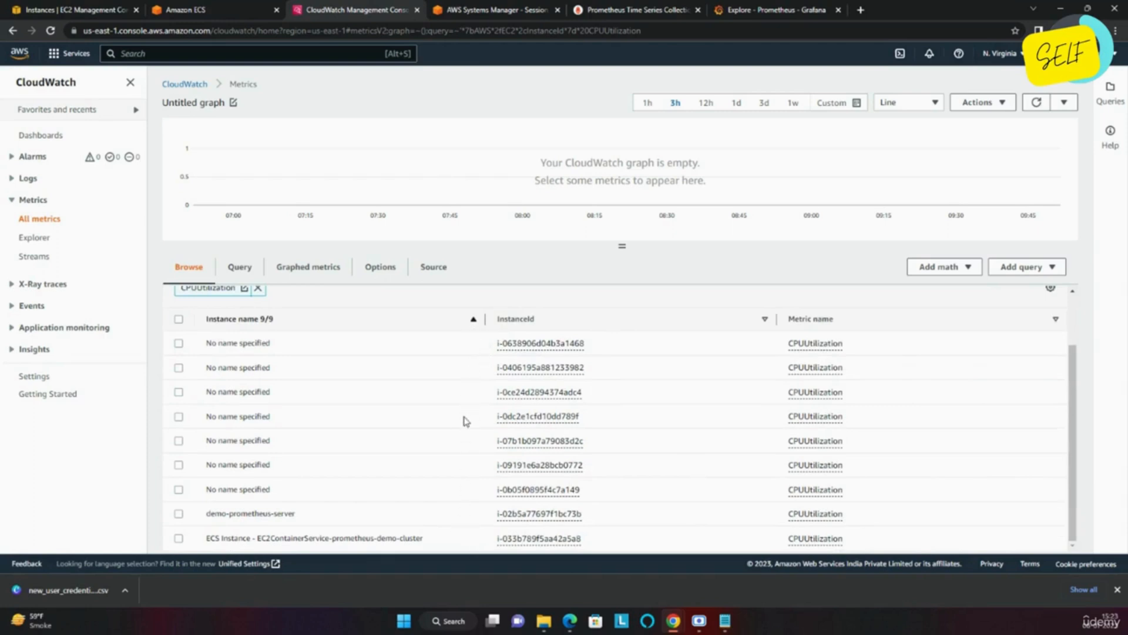
left_click_drag(498, 538, 583, 538)
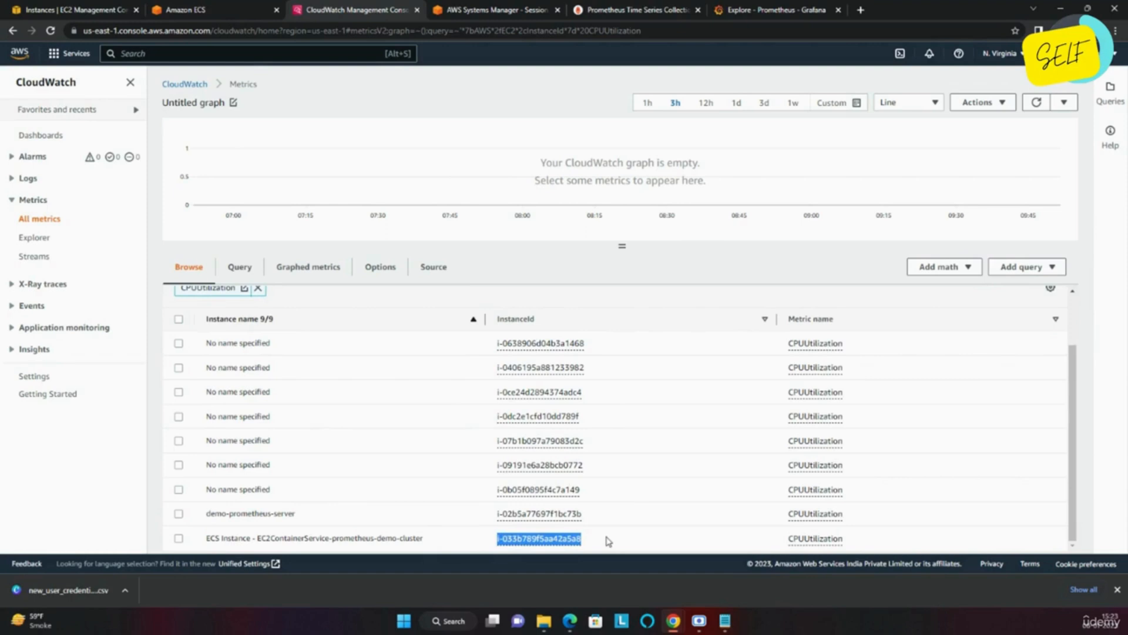
Examine the aws_statistics entry in config.yml, and return to the EC2 metric categories in CloudWatch.
left_click(493, 9)
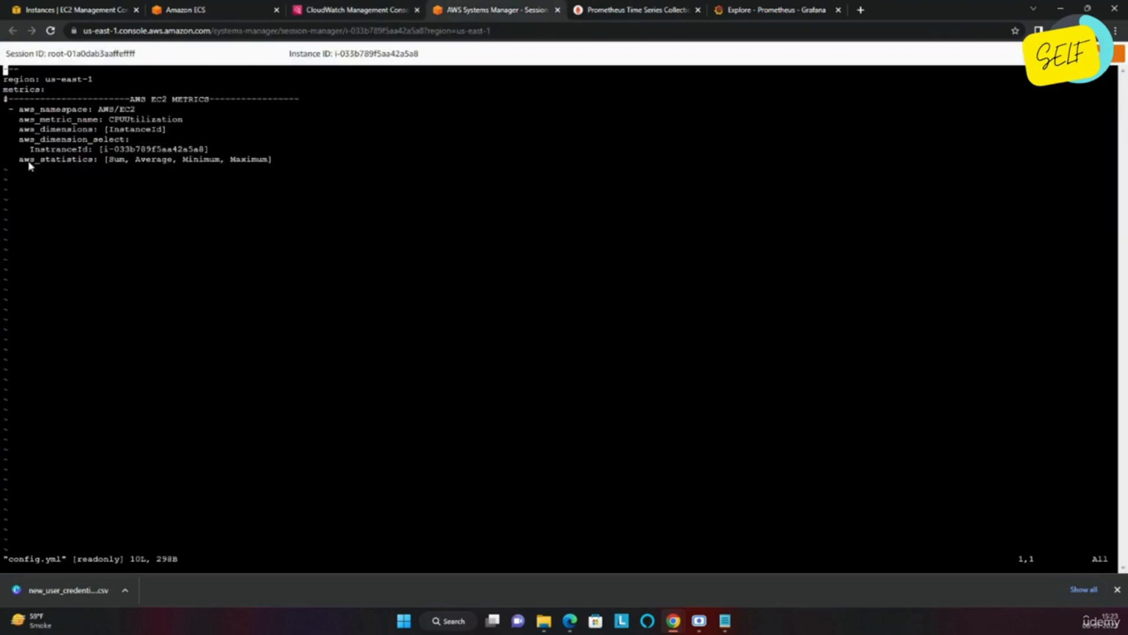
left_click_drag(29, 164, 179, 165)
left_click(140, 177)
left_click(216, 163)
left_click(352, 9)
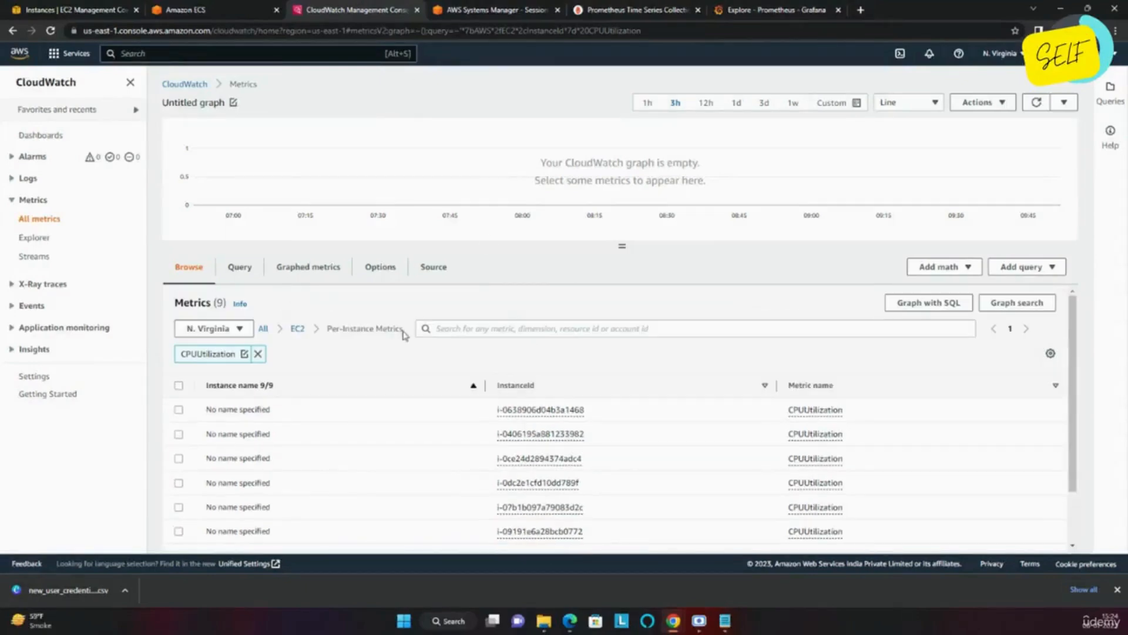
left_click(298, 327)
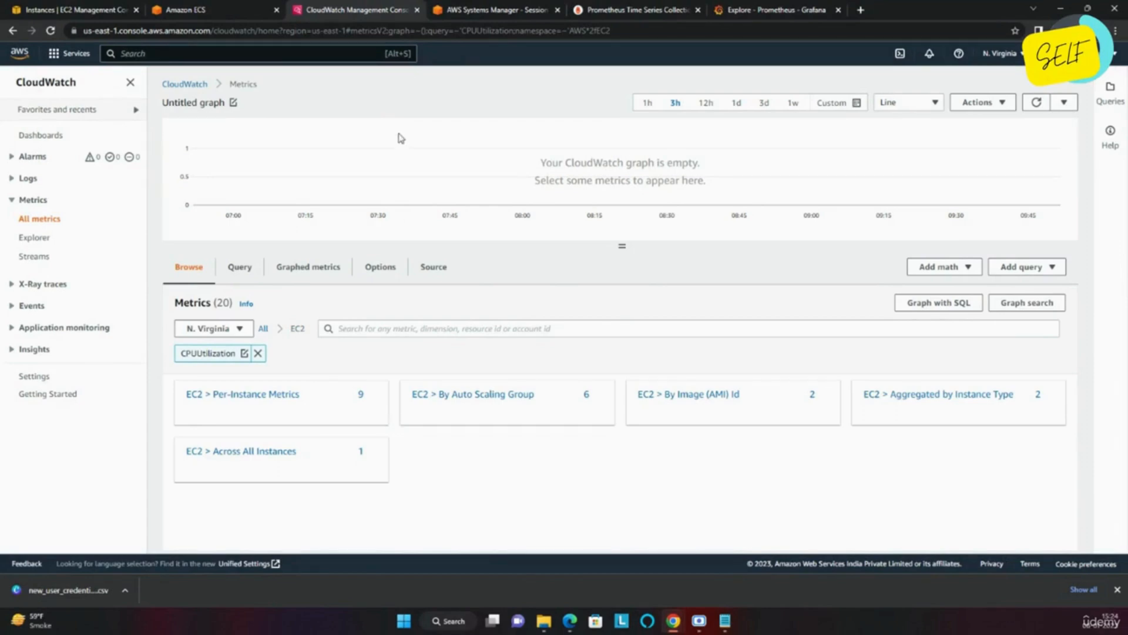
Close config.yml in the Session Manager terminal and check port 9106 with "netstat -tunlp | grep 9106".
left_click(481, 8)
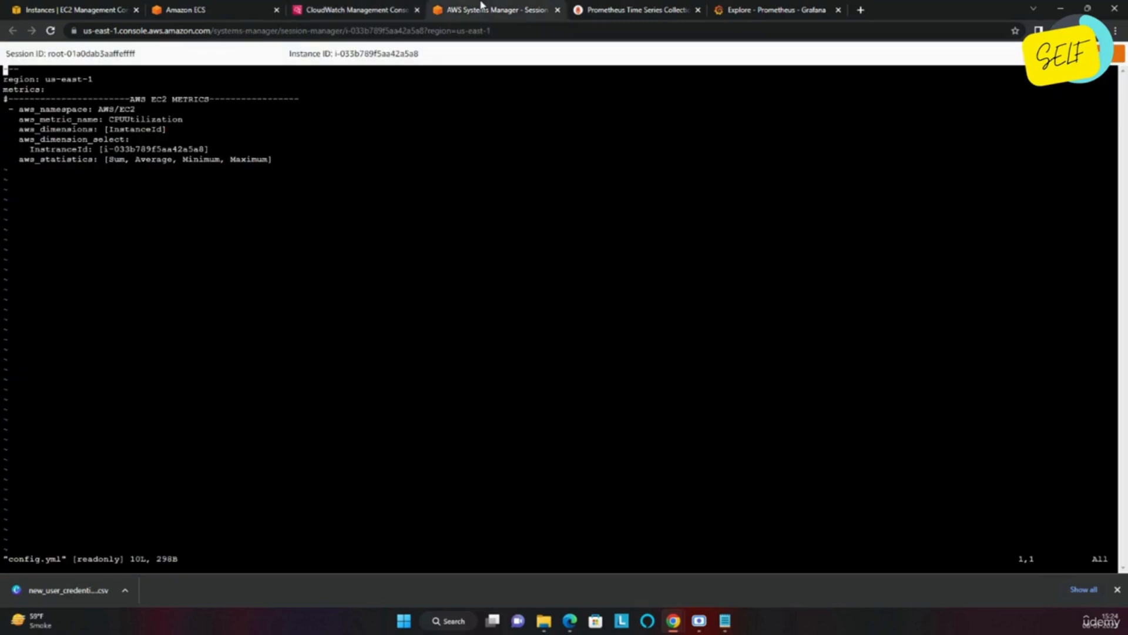
type(":q")
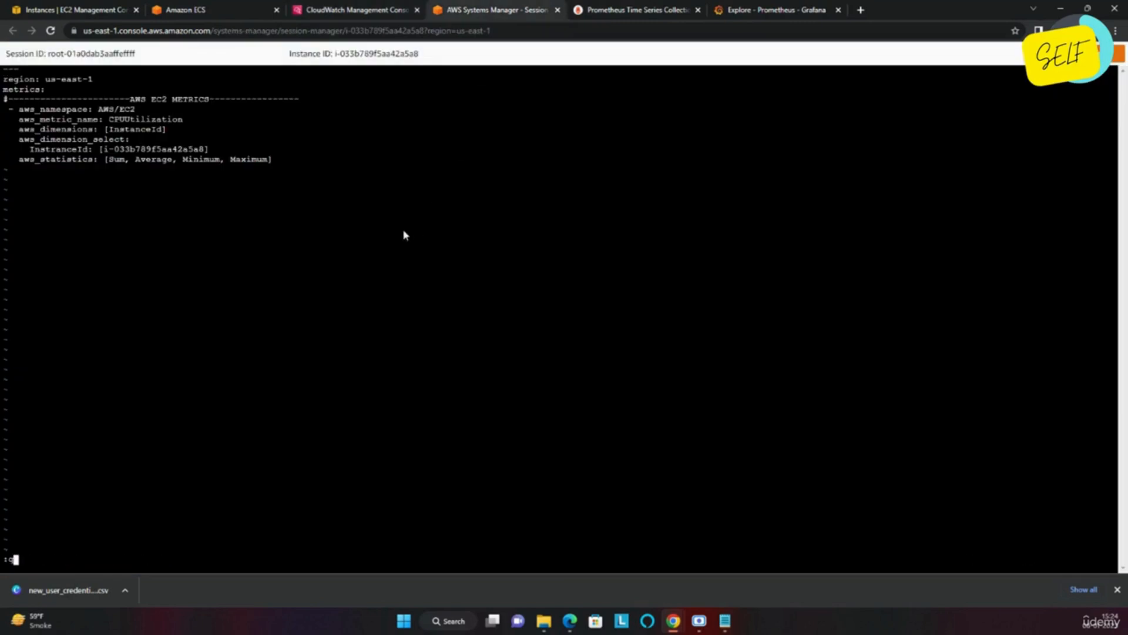
key("Return")
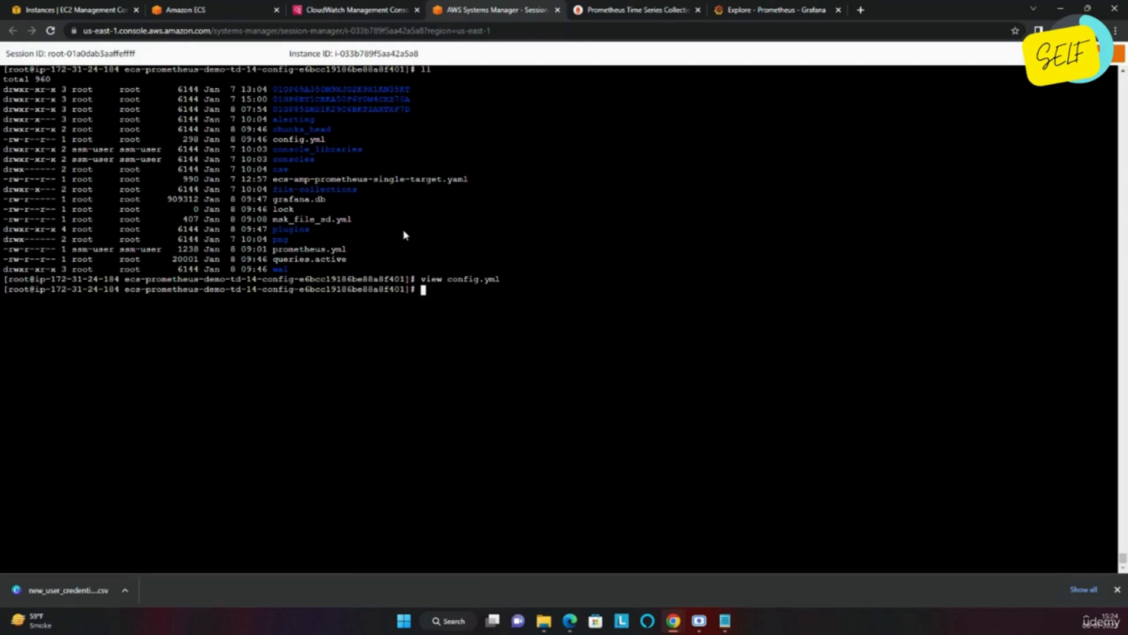
type("netstat -tunl")
key("BackSpace")
type("p | grep 9106")
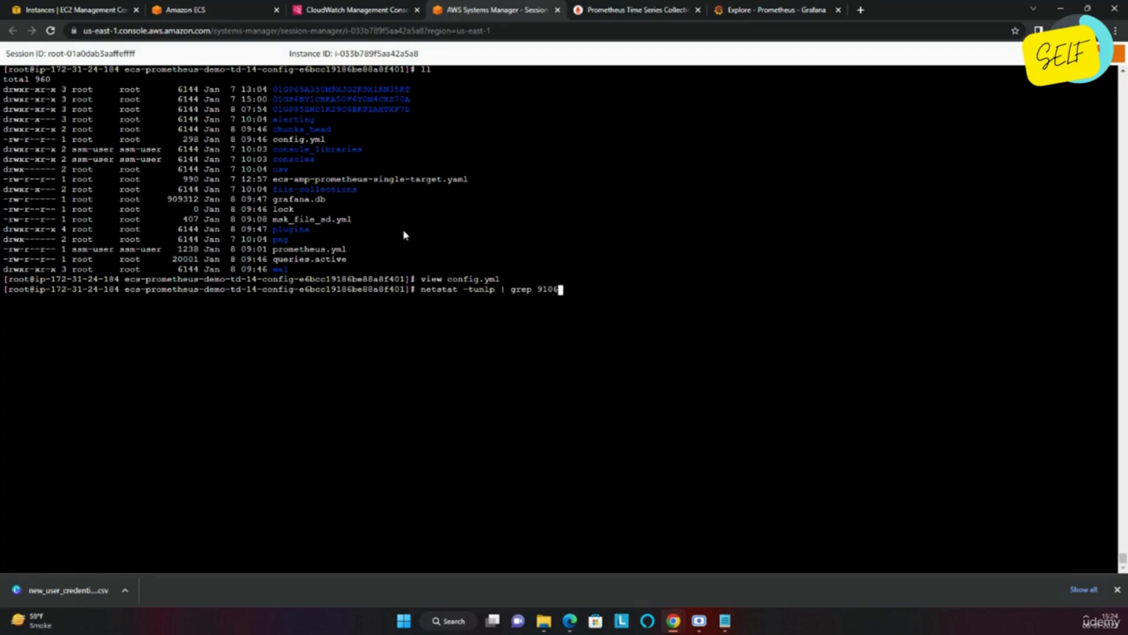
key("Return")
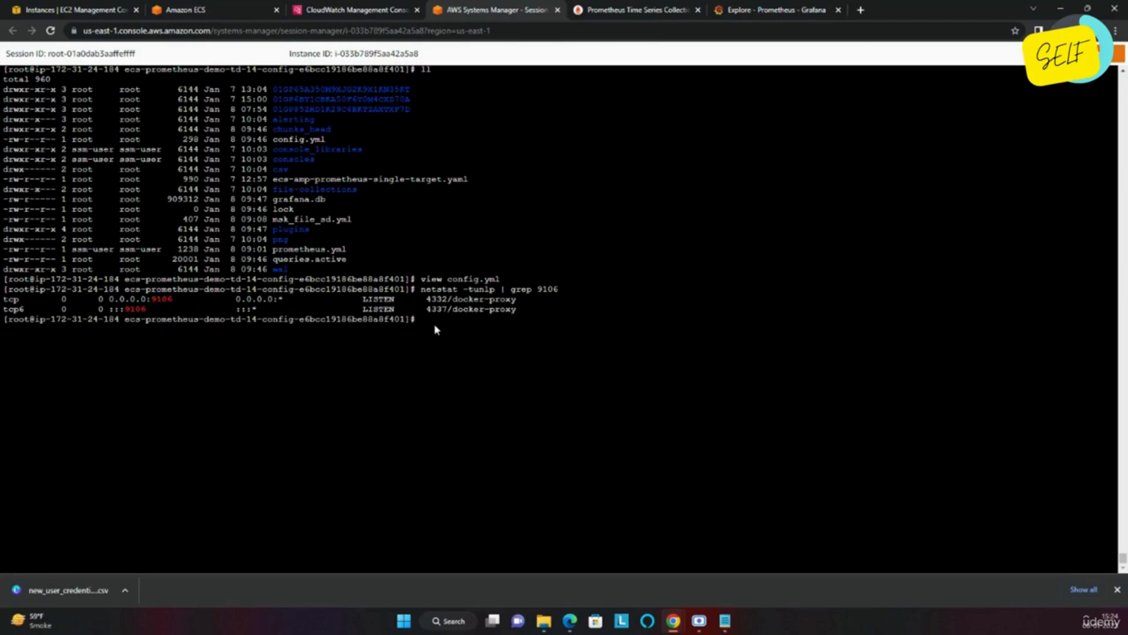
type("curl http://localhost:9106/metrics | grep c")
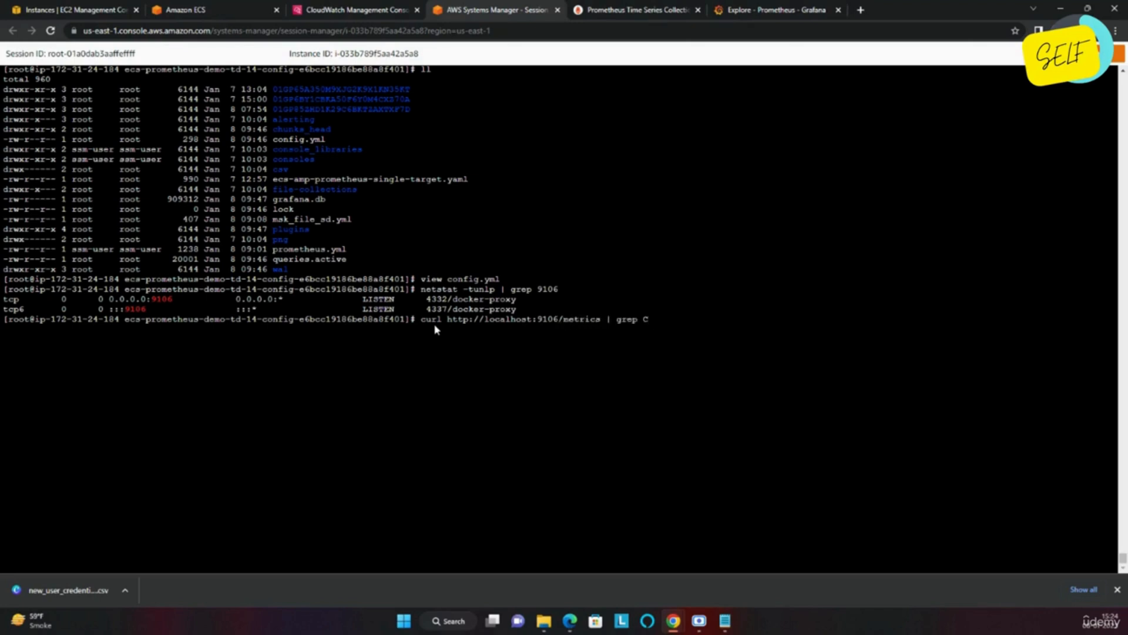
type("PUUtilization")
key("Return")
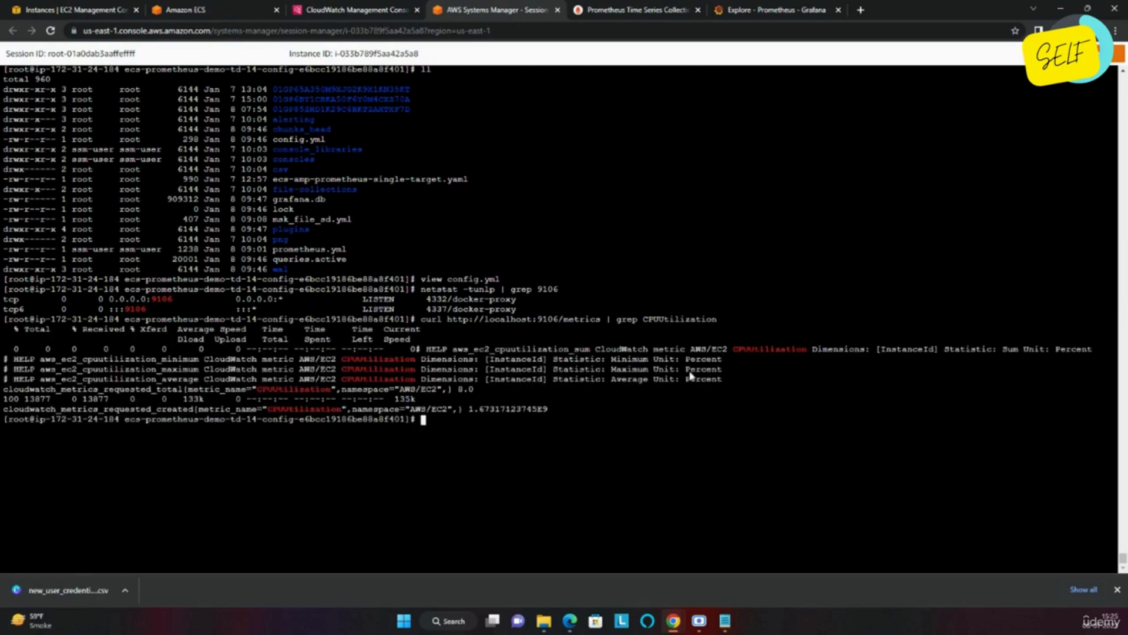
left_click_drag(423, 349, 430, 381)
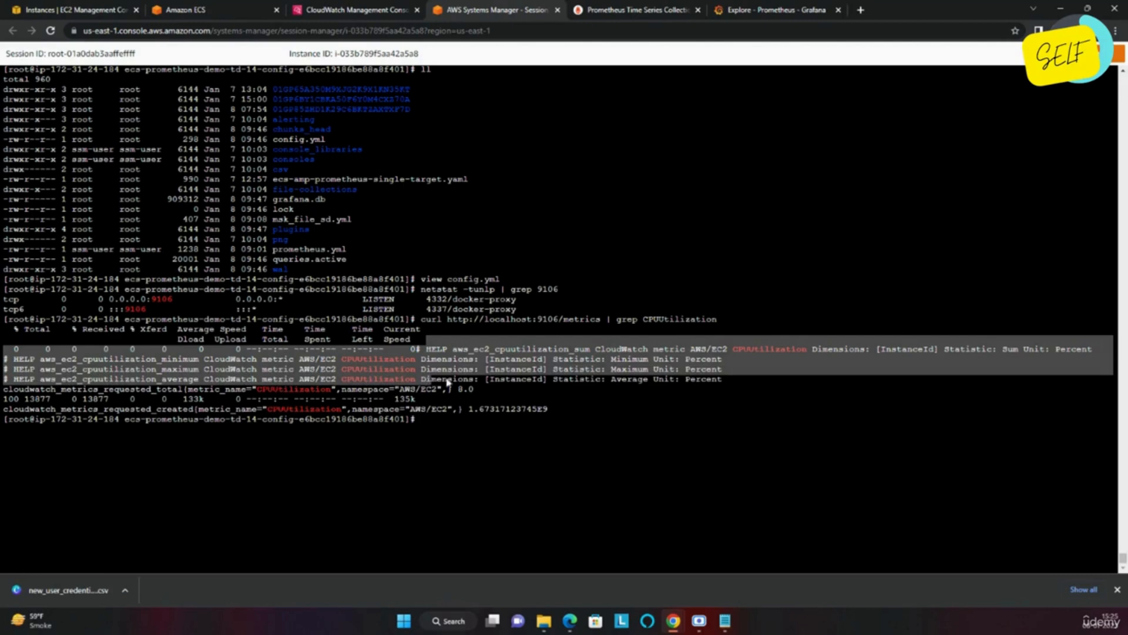
left_click(623, 482)
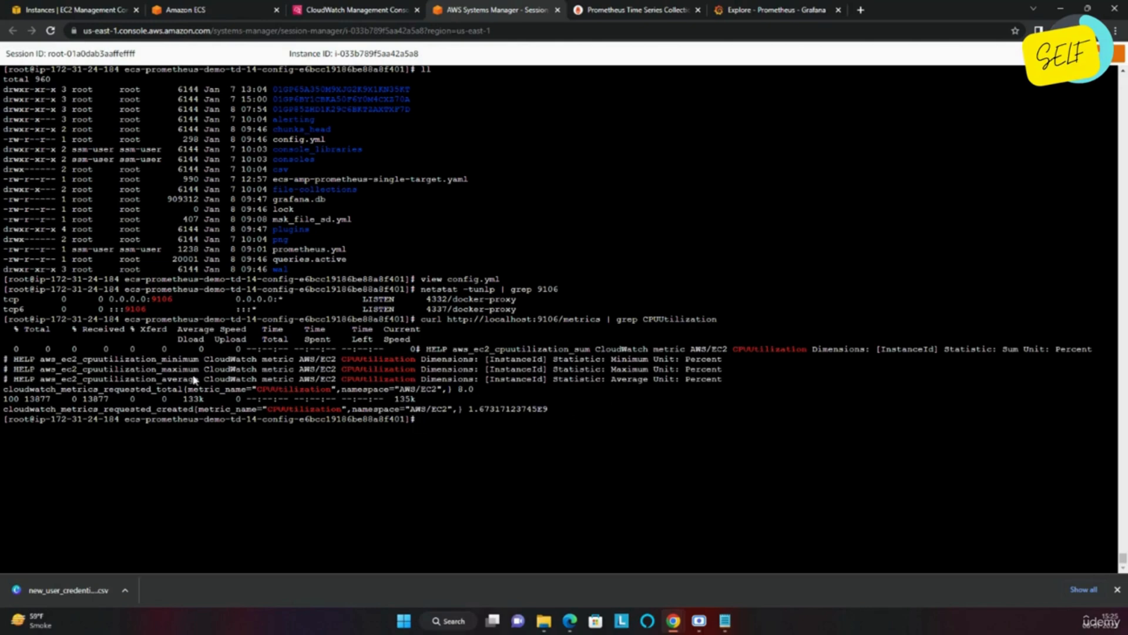
left_click_drag(56, 390, 134, 394)
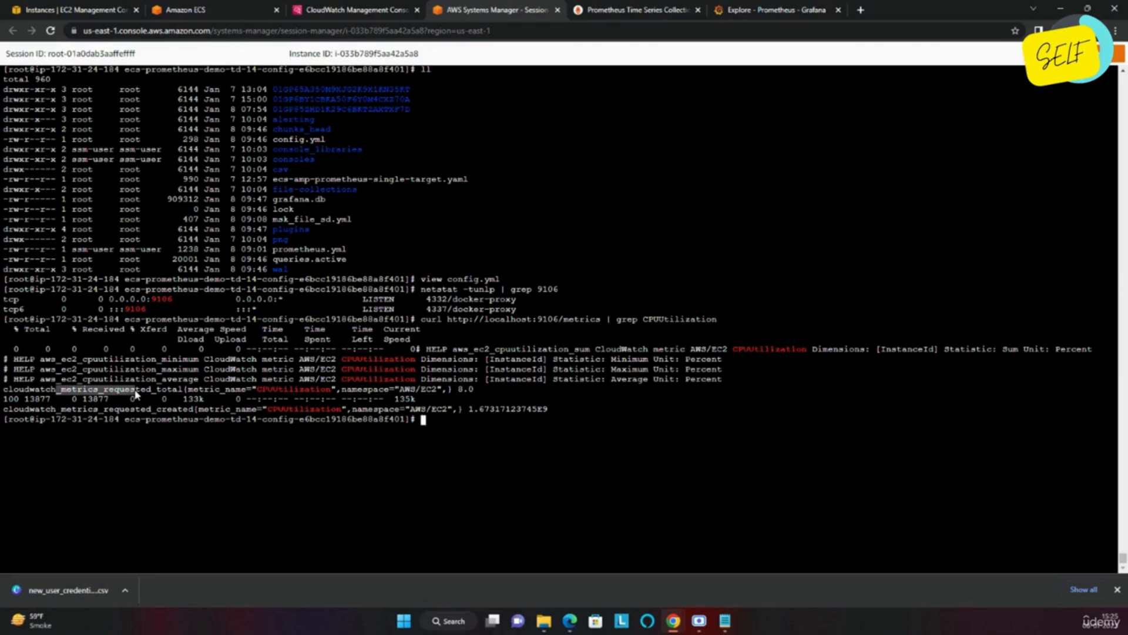
left_click(93, 412)
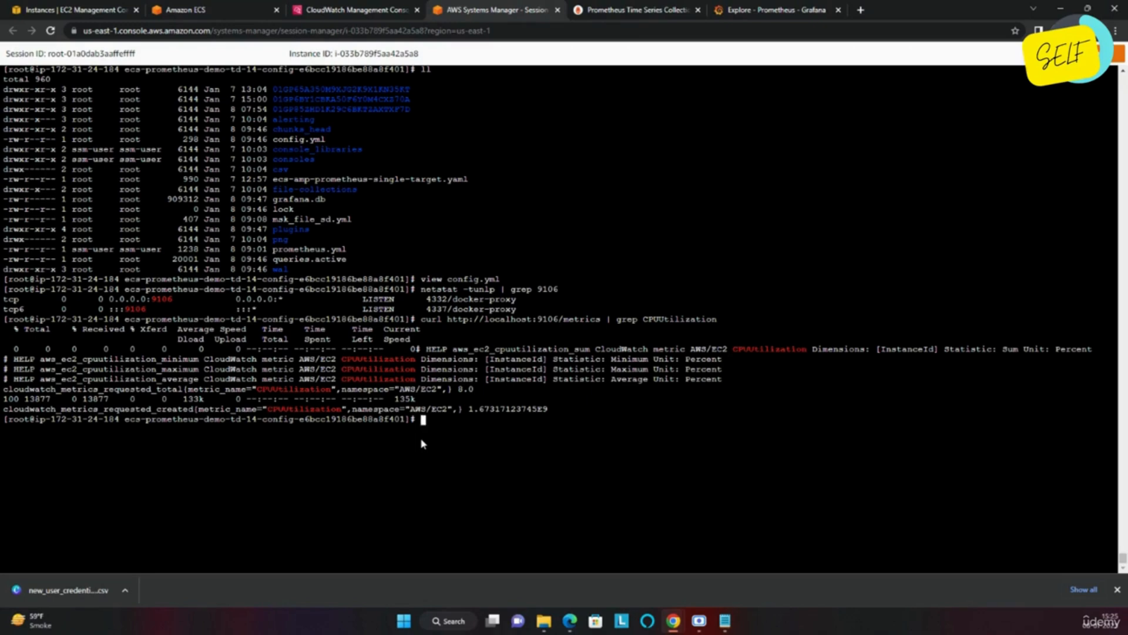
Rerun the metrics query on localhost:9106, filtering for aws_ec2_cpuutilization copied from the previous output.
key("Up")
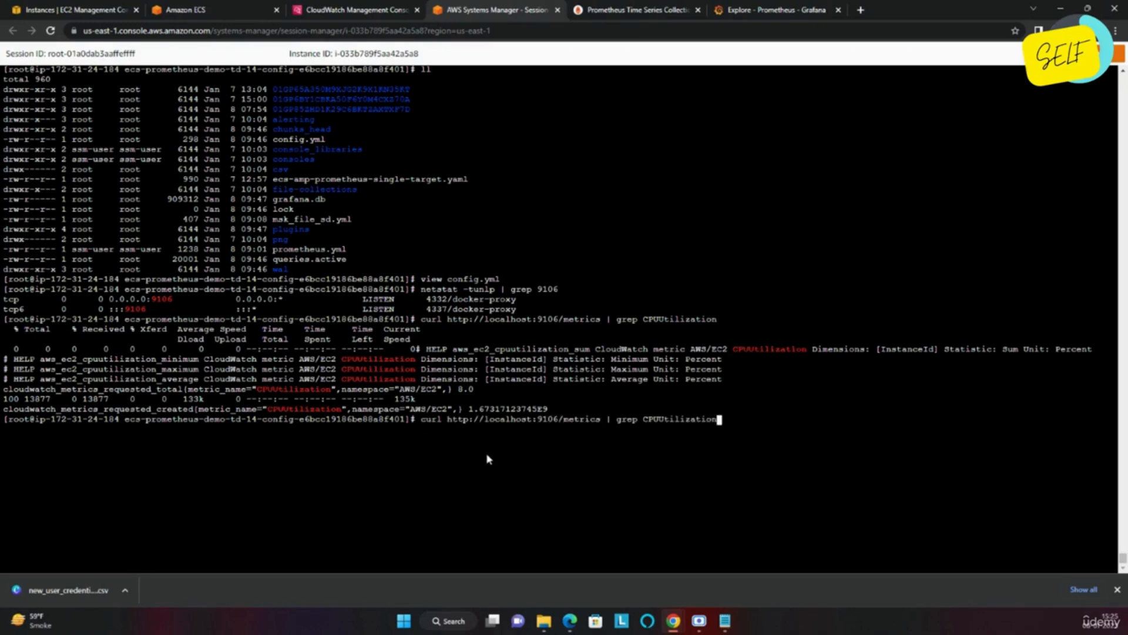
key("BackSpace")
key("BackSpace")
key("BackSpace")
key("BackSpace")
key("BackSpace")
key("BackSpace")
key("BackSpace")
key("BackSpace")
key("BackSpace")
key("BackSpace")
key("BackSpace")
key("BackSpace")
key("BackSpace")
key("BackSpace")
left_click_drag(453, 351, 567, 351)
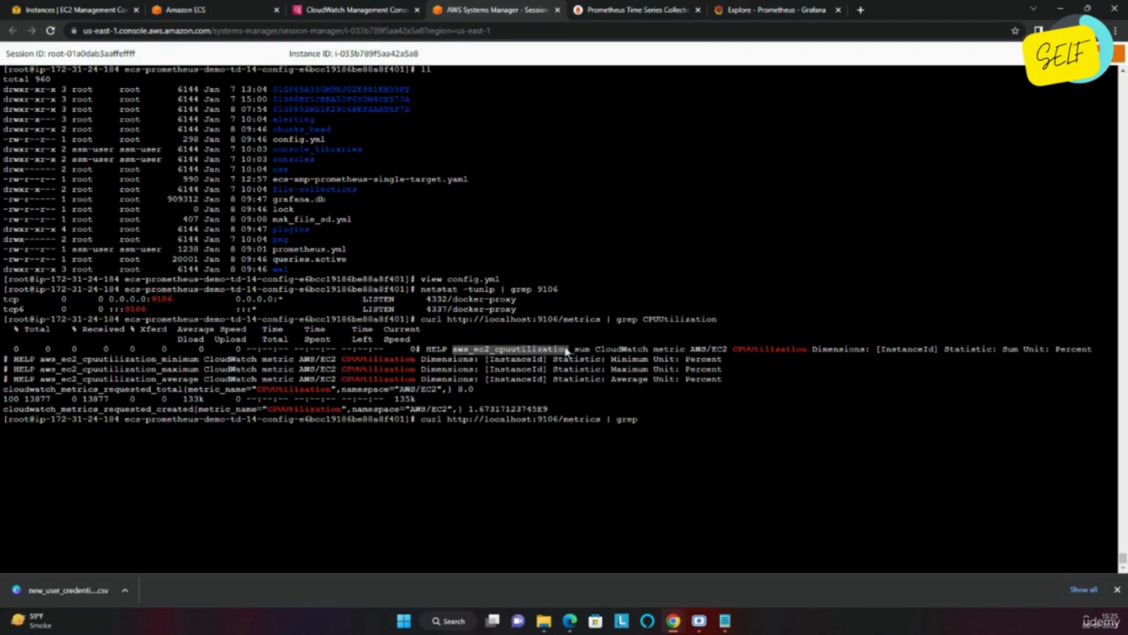
right_click(567, 351)
left_click(589, 393)
right_click(583, 389)
left_click(611, 450)
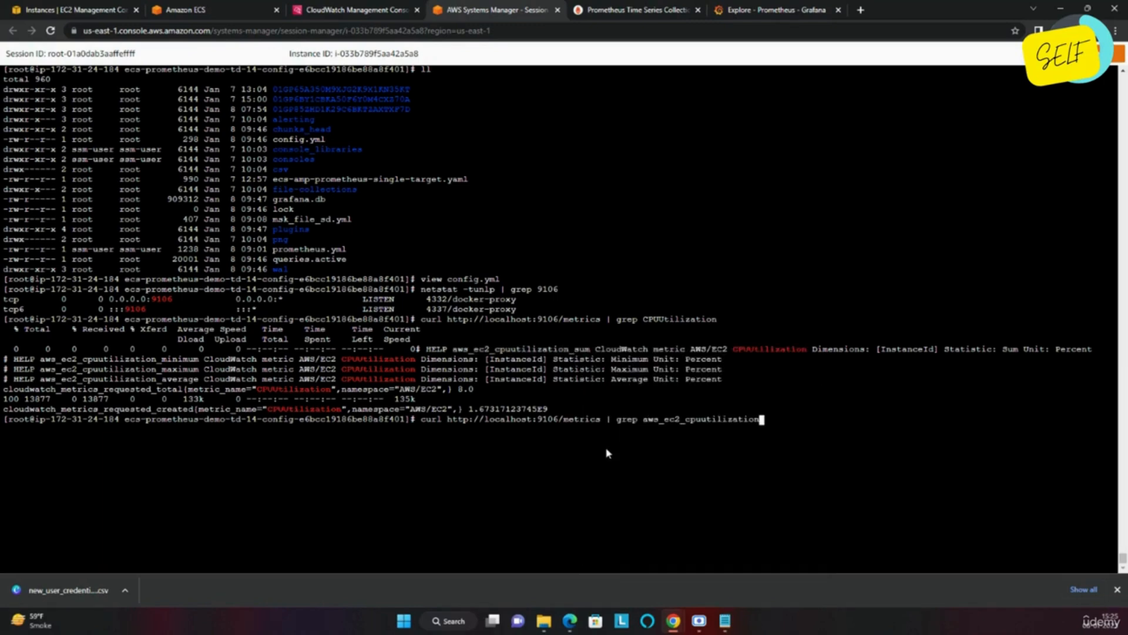
key("Return")
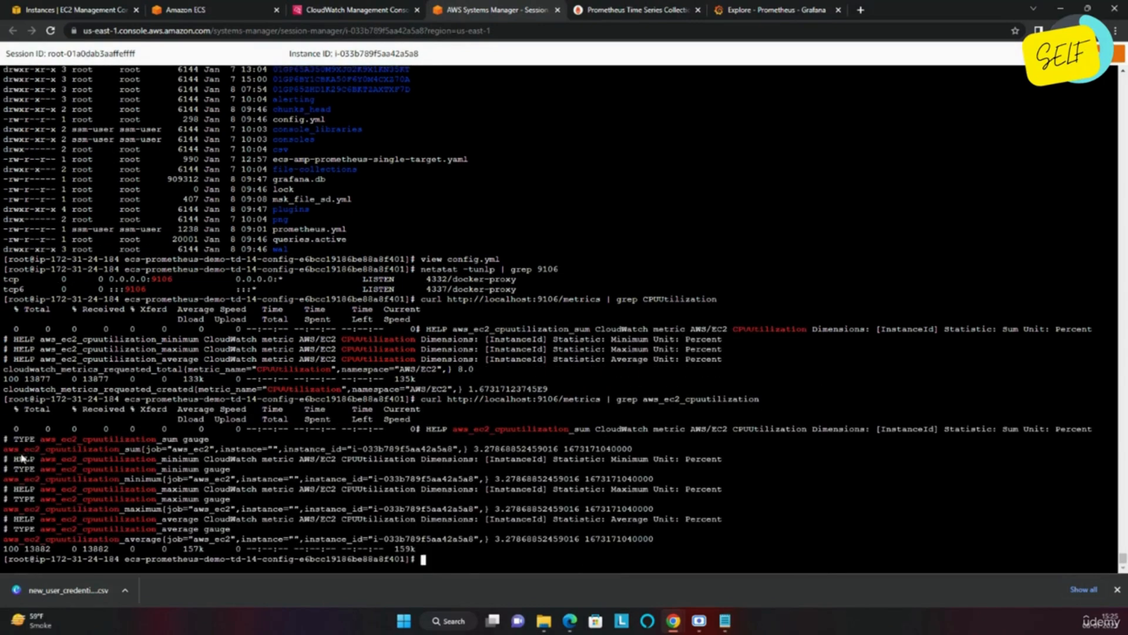
Examine the sum, minimum, maximum and average lines of aws_ec2_cpuutilization and their values in the output.
left_click_drag(4, 449, 145, 450)
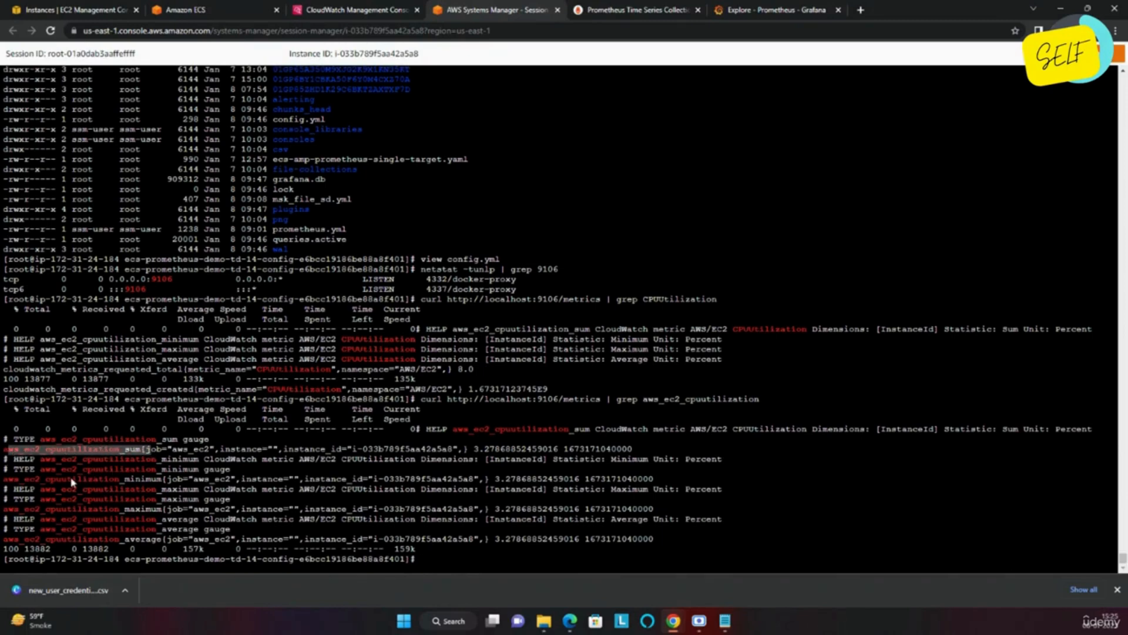
left_click_drag(68, 479, 159, 479)
left_click(94, 509)
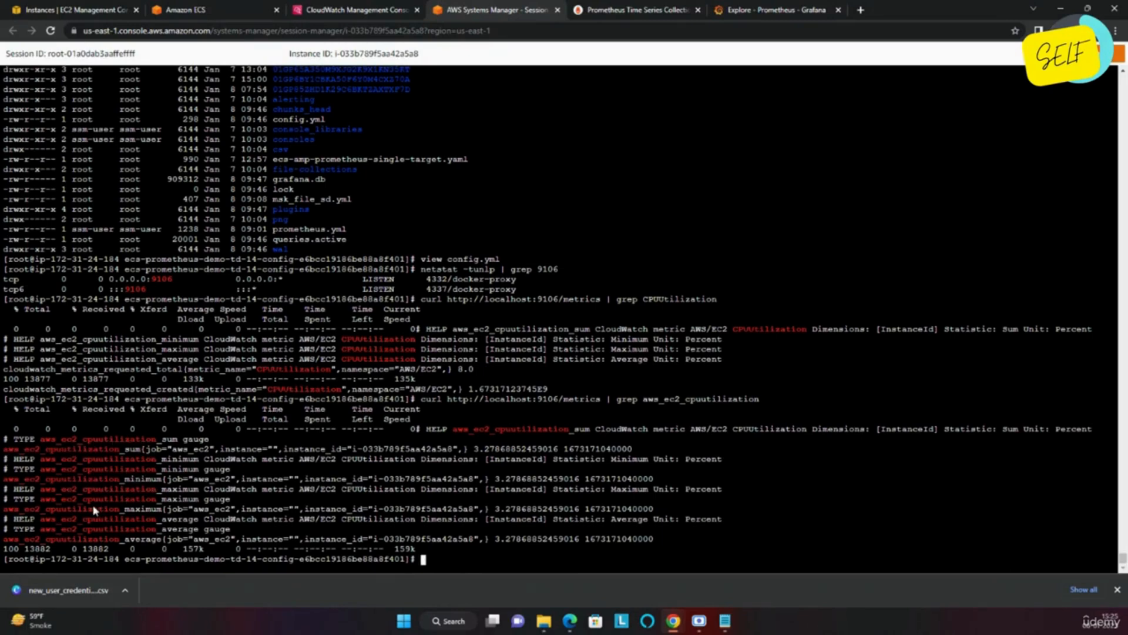
left_click_drag(94, 509, 135, 541)
left_click(509, 536)
left_click_drag(509, 536, 573, 542)
left_click(579, 545)
Open prometheus.yml with view and append a scrape job named "cloudwatch-exporter" after the msk-job entry.
type("iew prometheus.yml")
key("Return")
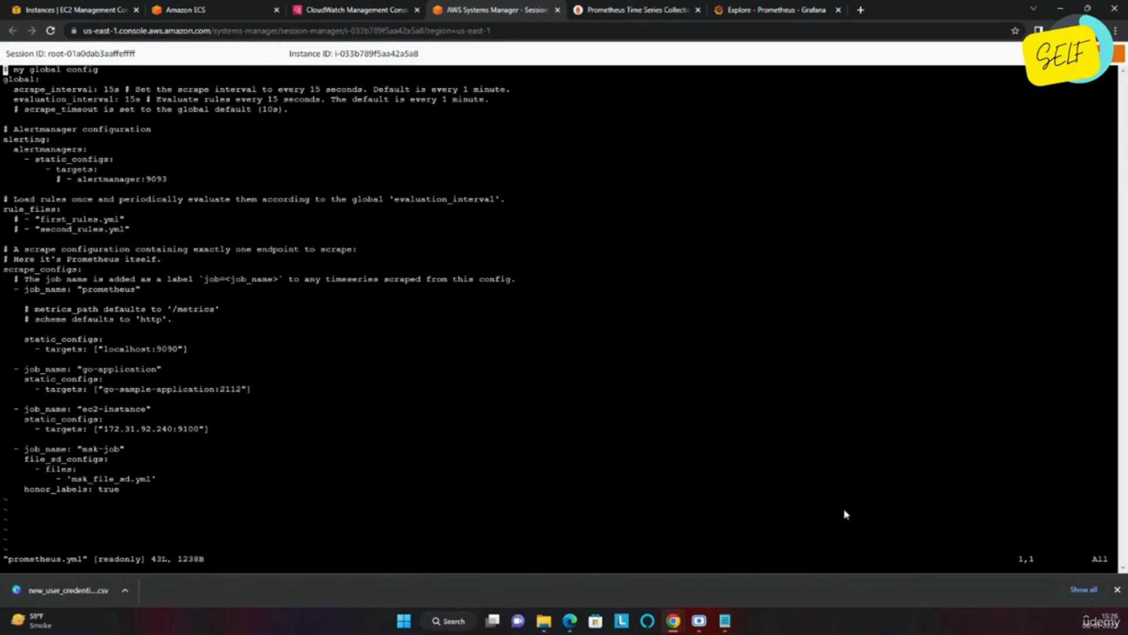
key("Down")
key("Down")
key("Down")
key("Down")
key("Down")
key("Down")
key("Down")
key("Down")
key("Down")
key("Down")
key("Down")
key("Down")
key("Down")
key("Down")
key("Down")
key("Down")
key("Down")
key("Down")
key("Down")
key("Down")
key("Right")
key("Right")
key("Right")
key("Right")
key("Right")
key("Right")
key("Right")
key("Right")
key("Right")
key("Right")
key("Right")
key("Right")
key("Right")
key("Right")
key("Right")
key("Right")
key("Right")
key("Right")
key("Right")
key("Right")
key("i")
key("Right")
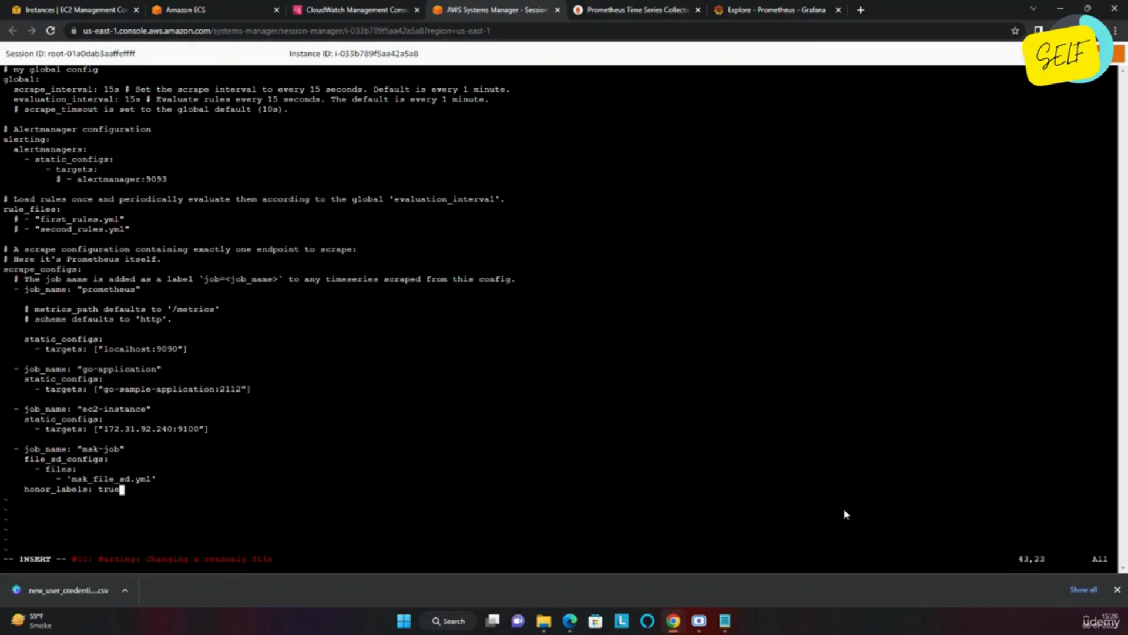
key("Return")
key("Return")
type("- job_name: \"\"")
key("Left")
type("cloudwatch")
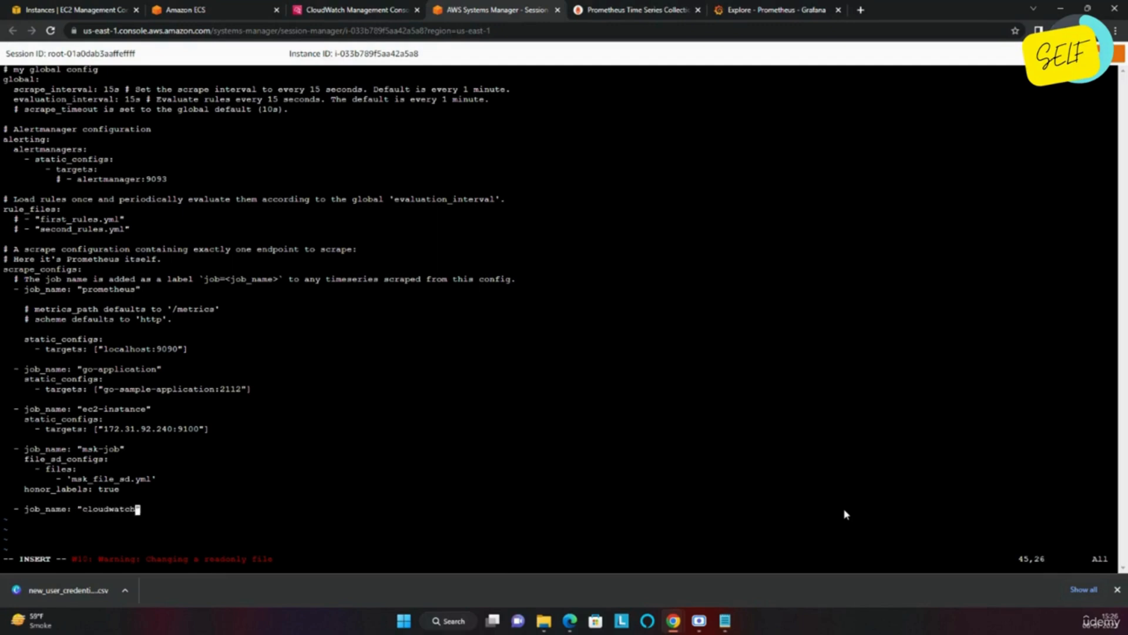
type("-exporter")
key("Right")
Add a static_configs section with an empty quoted targets entry to the cloudwatch-exporter job.
key("Return")
type("file")
key("BackSpace")
key("BackSpace")
key("BackSpace")
type("static_c")
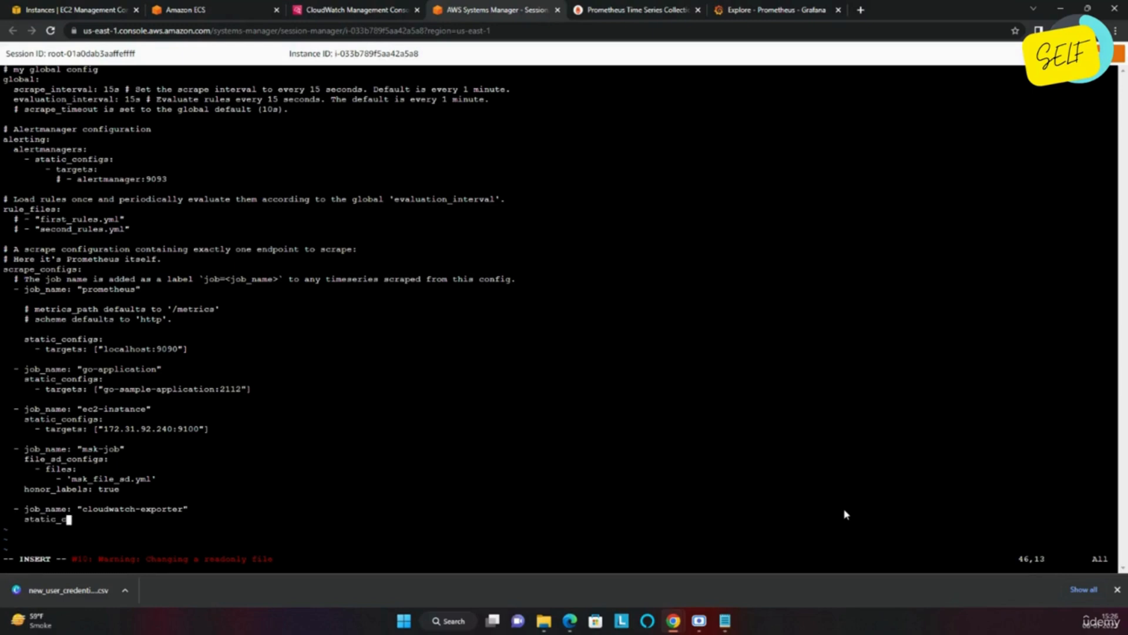
type("ofn")
key("BackSpace")
type("nfigs:")
key("Return")
type("- tag")
type("gets: ['")
Fill the cloudwatch-exporter target with the address copied from the ec2-instance job, using port 9106: 172.31.92.240:9106.
left_click_drag(104, 432, 197, 432)
right_click(198, 430)
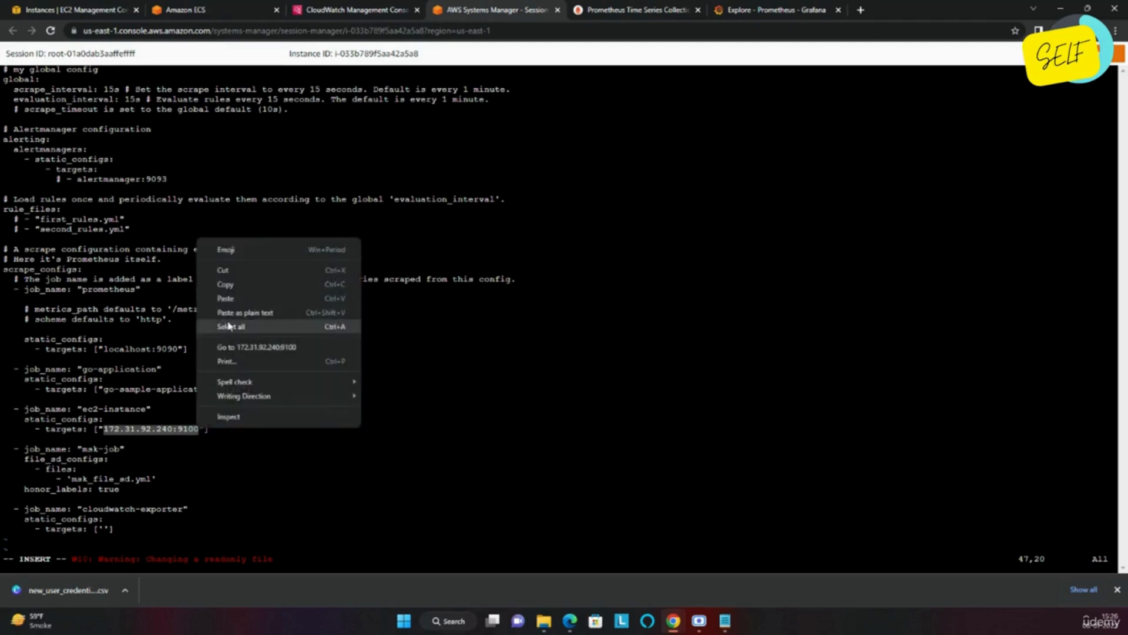
left_click(226, 288)
right_click(346, 397)
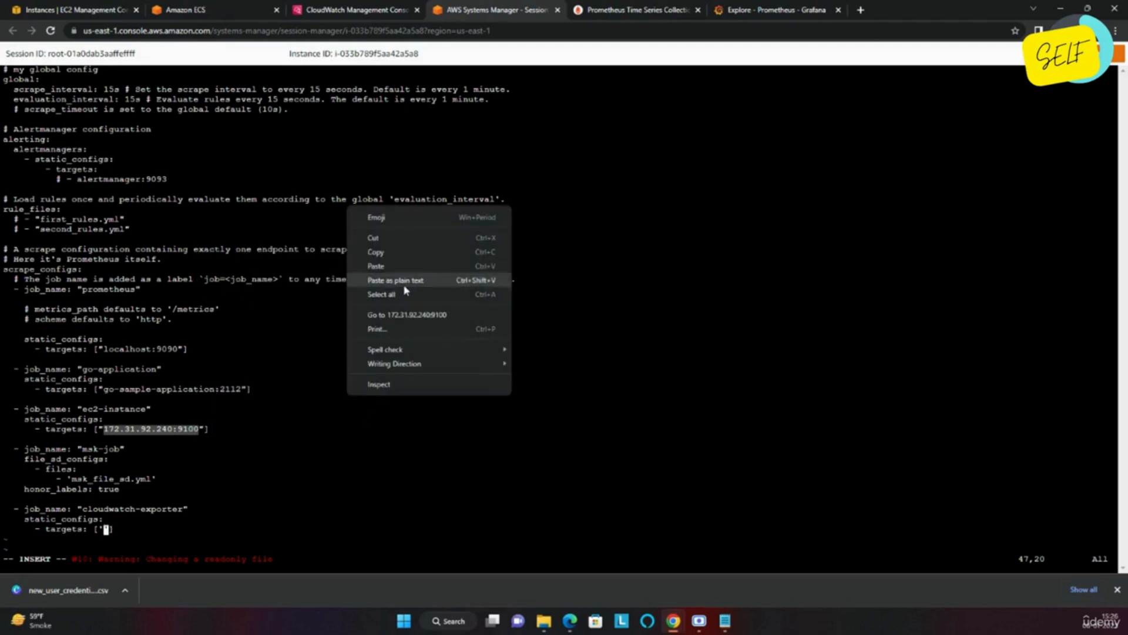
left_click(383, 271)
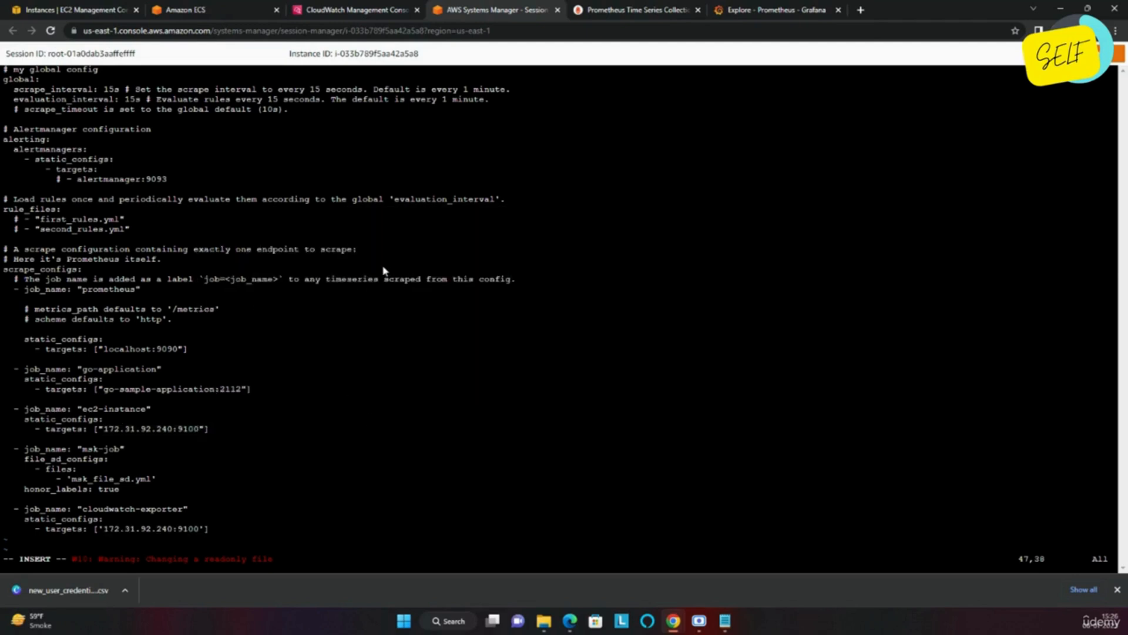
key("BackSpace")
Force-write the read-only prometheus.yml and exit the editor with :wq!
key("Escape")
type(":Wq!")
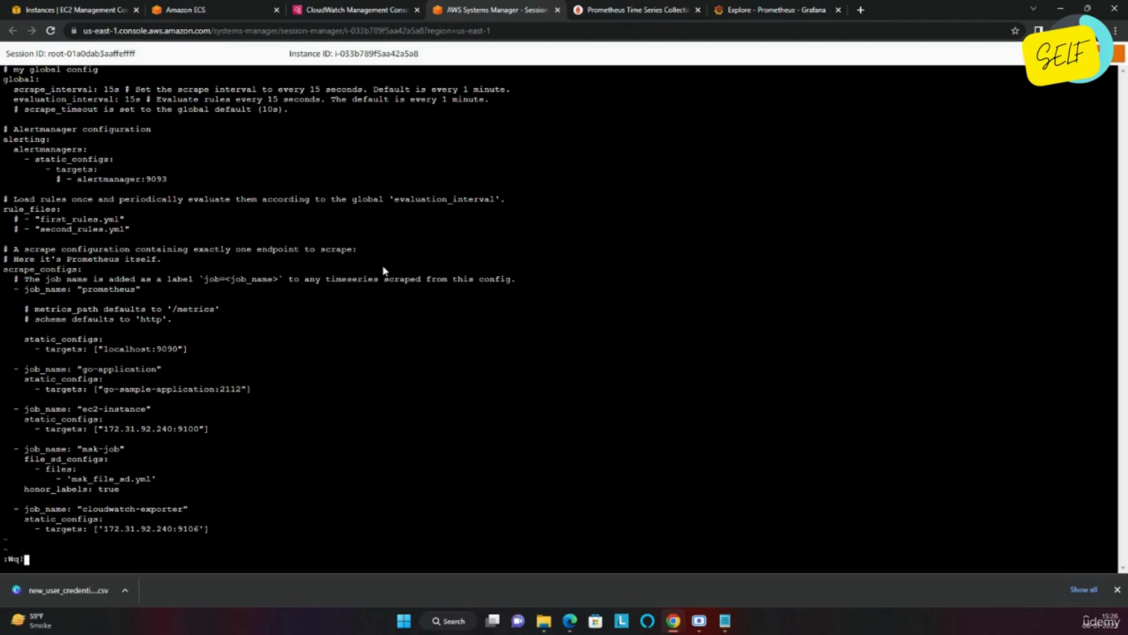
key("Return")
type(":wq!")
key("Return")
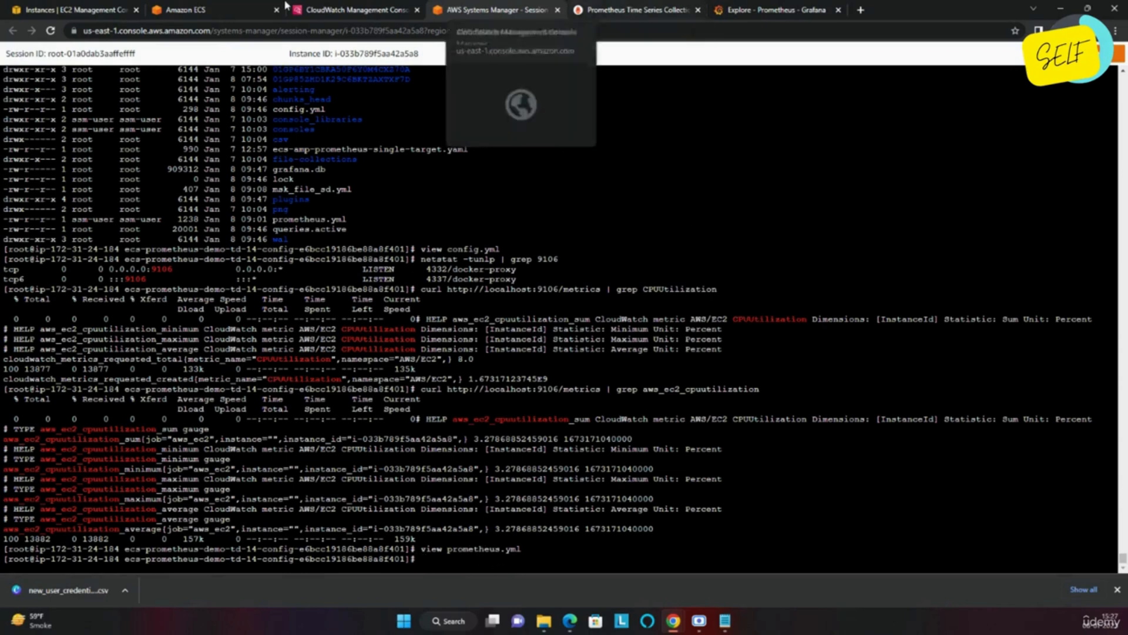
Stop the running prometheus-demo-service task in the ECS console, confirm the stop and dismiss the notice.
left_click(185, 9)
scroll(270, 333, "up", 3)
scroll(271, 333, "up", 5)
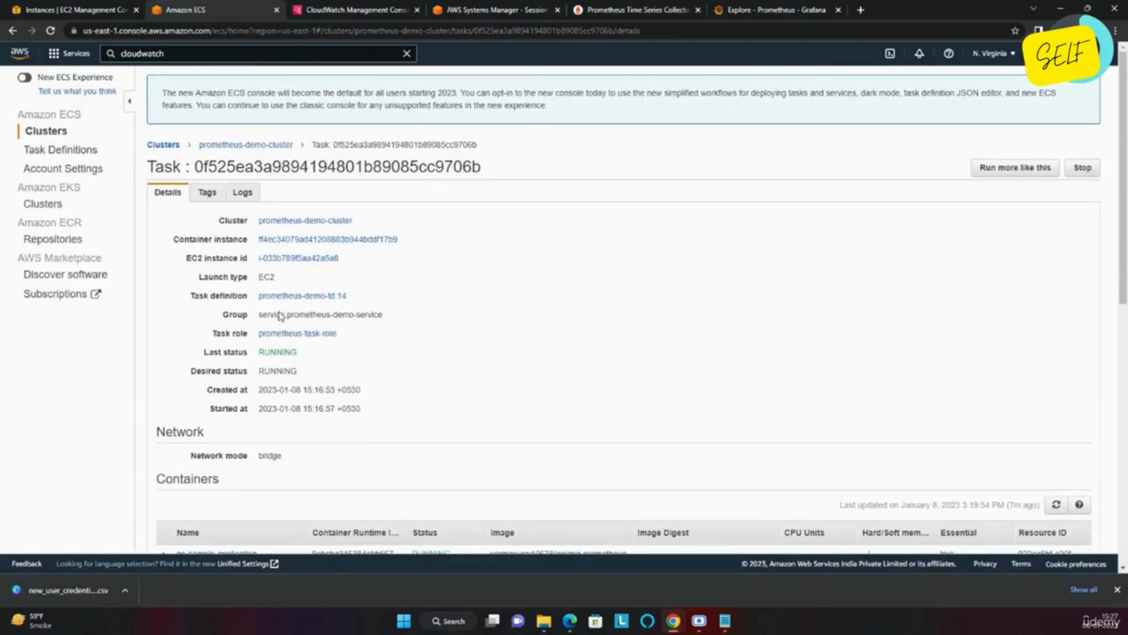
left_click(1084, 168)
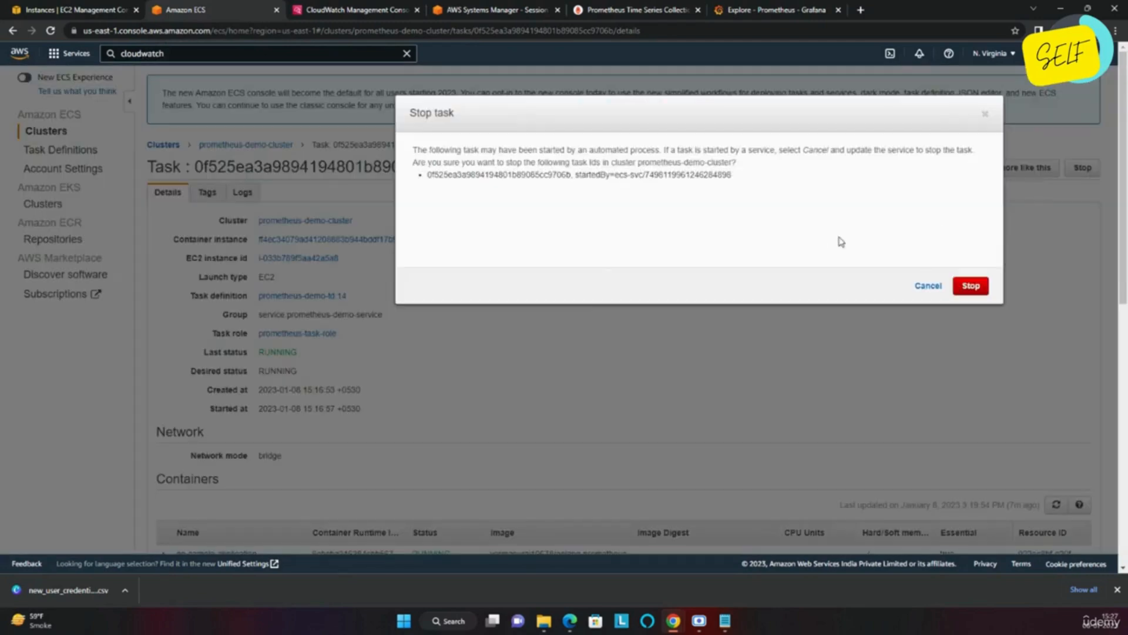
left_click(970, 286)
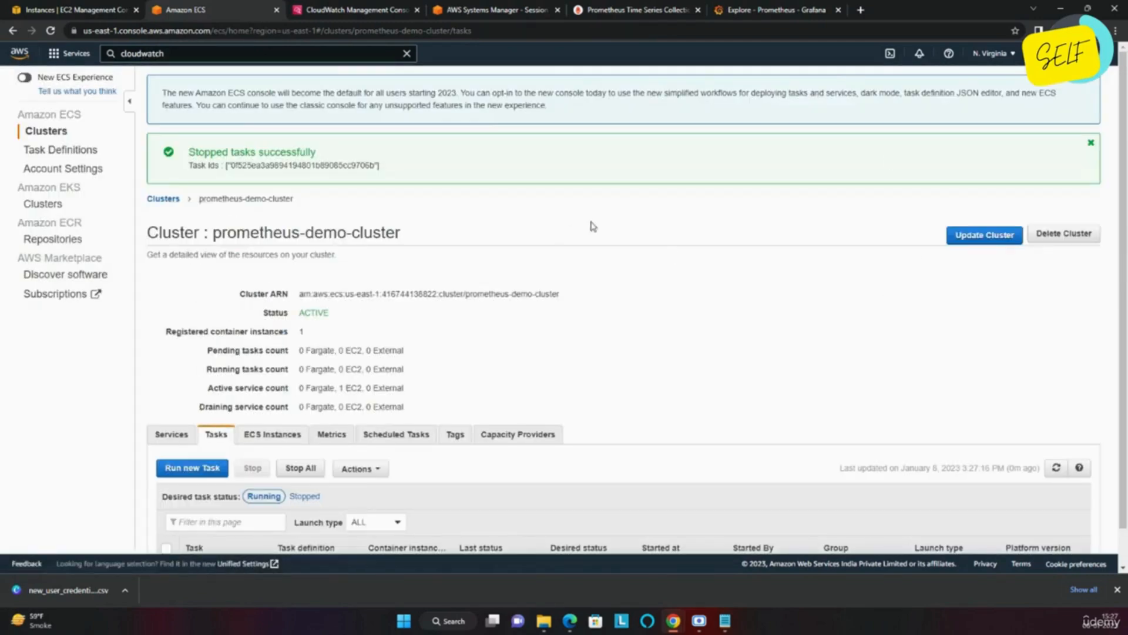
left_click(1091, 143)
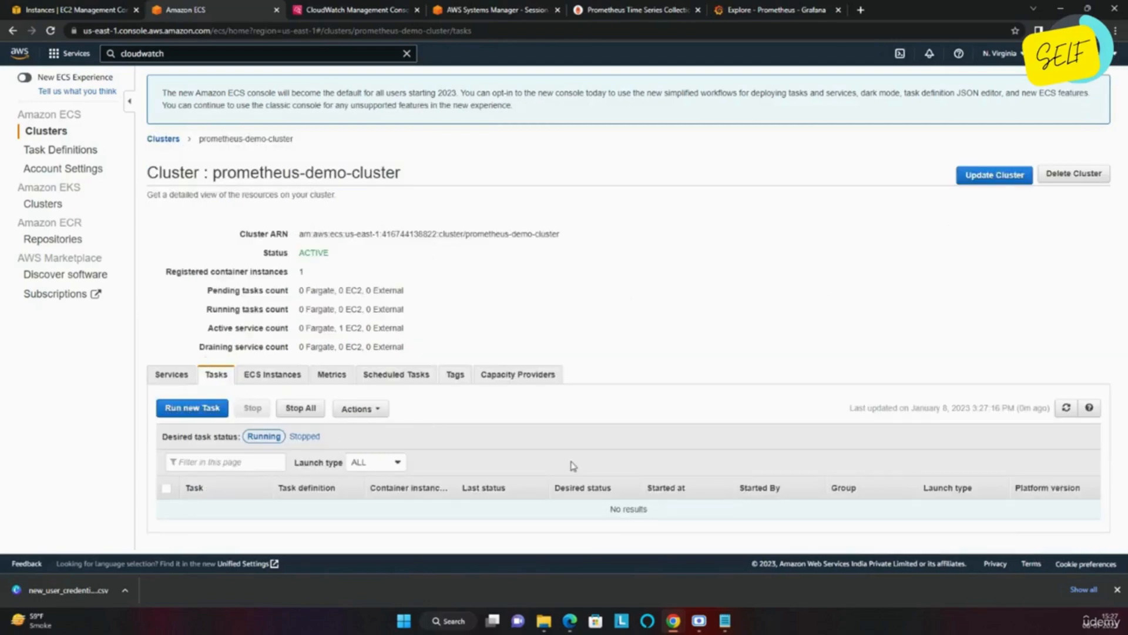
Refresh the cluster's task list and open the replacement task to check its containers' status.
left_click(1066, 407)
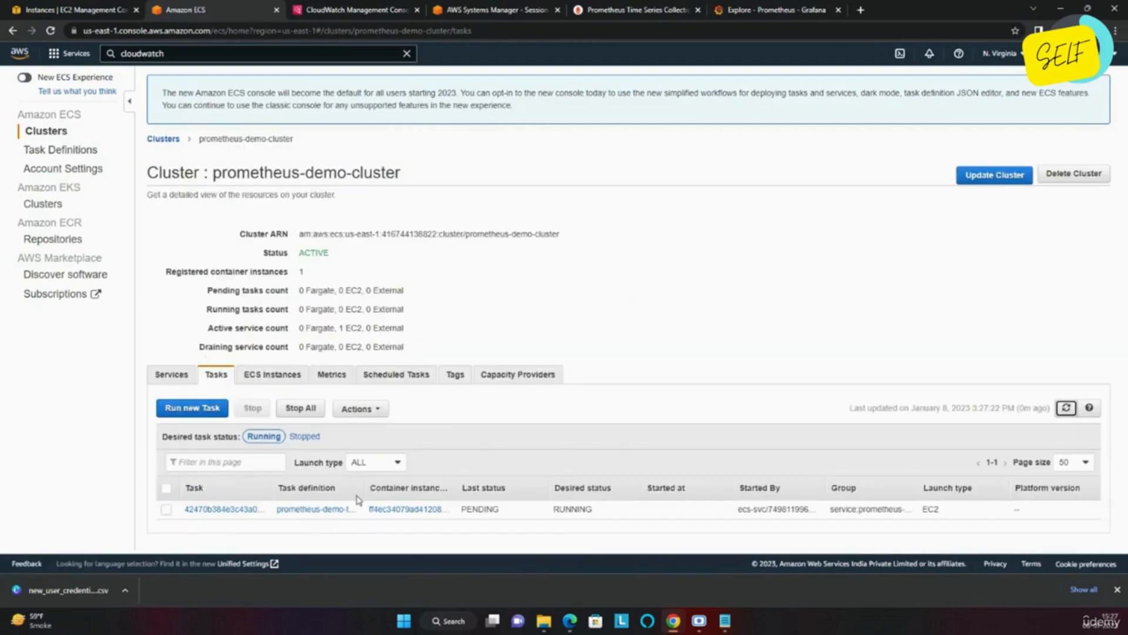
left_click(224, 509)
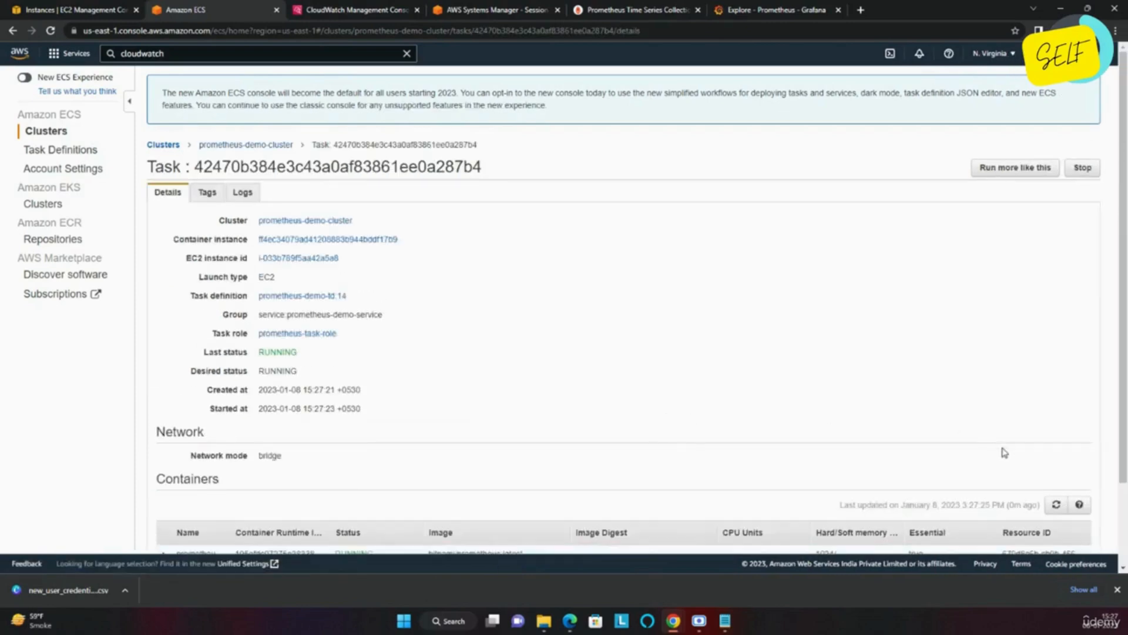
scroll(902, 388, "down", 2)
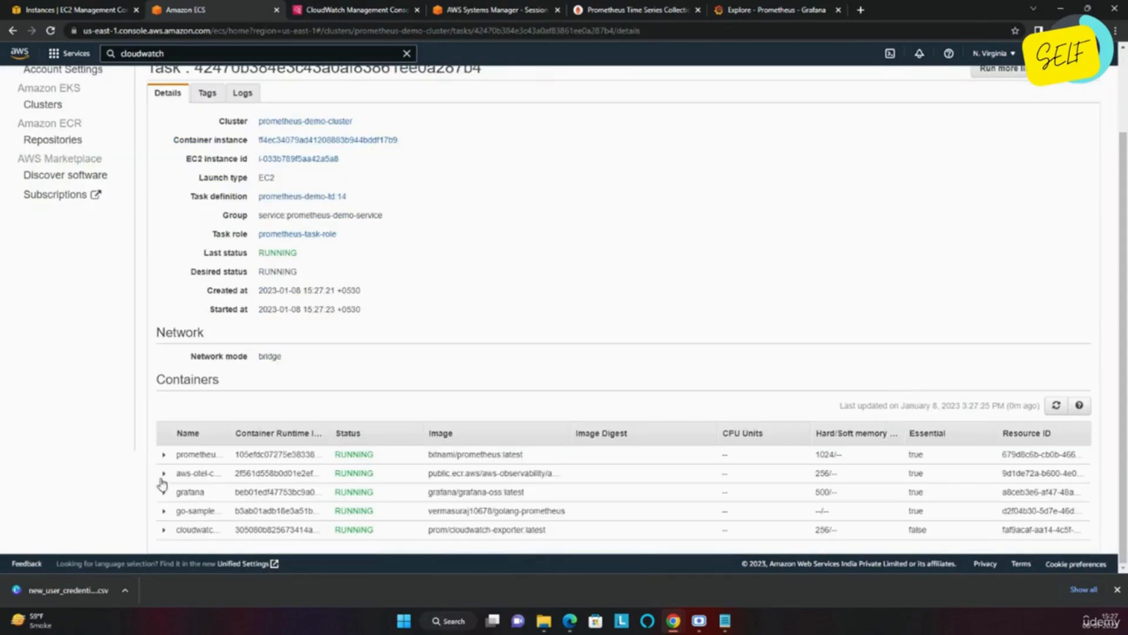
Show the replacement task's logs for the cloudwatch-exporter container and review the startup messages.
scroll(339, 195, "up", 2)
left_click(242, 192)
left_click(617, 228)
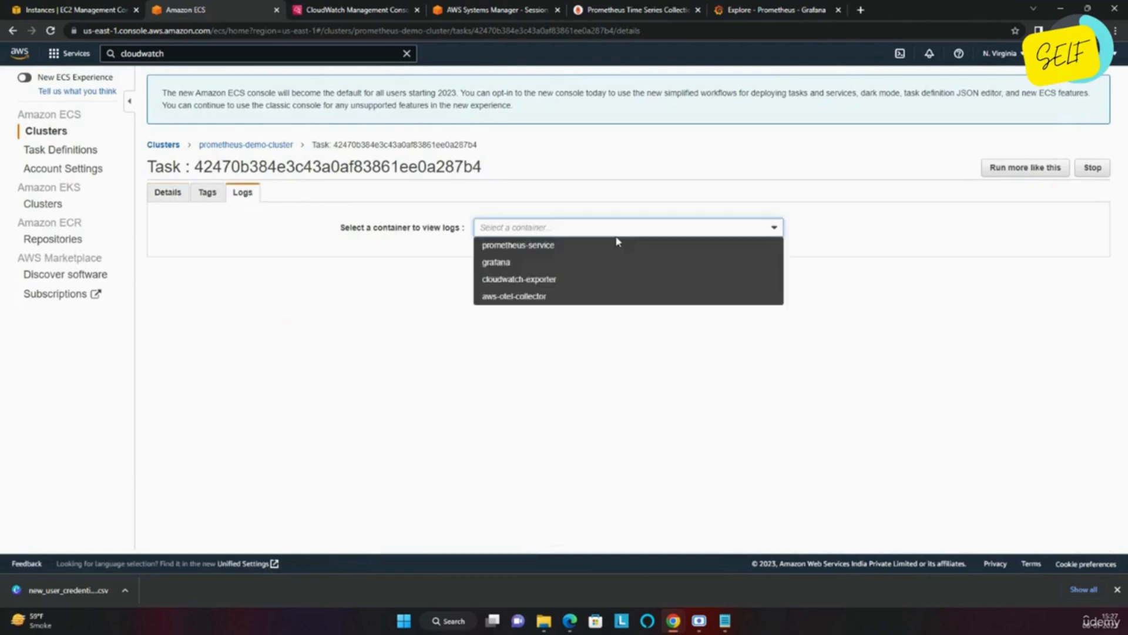
left_click(534, 277)
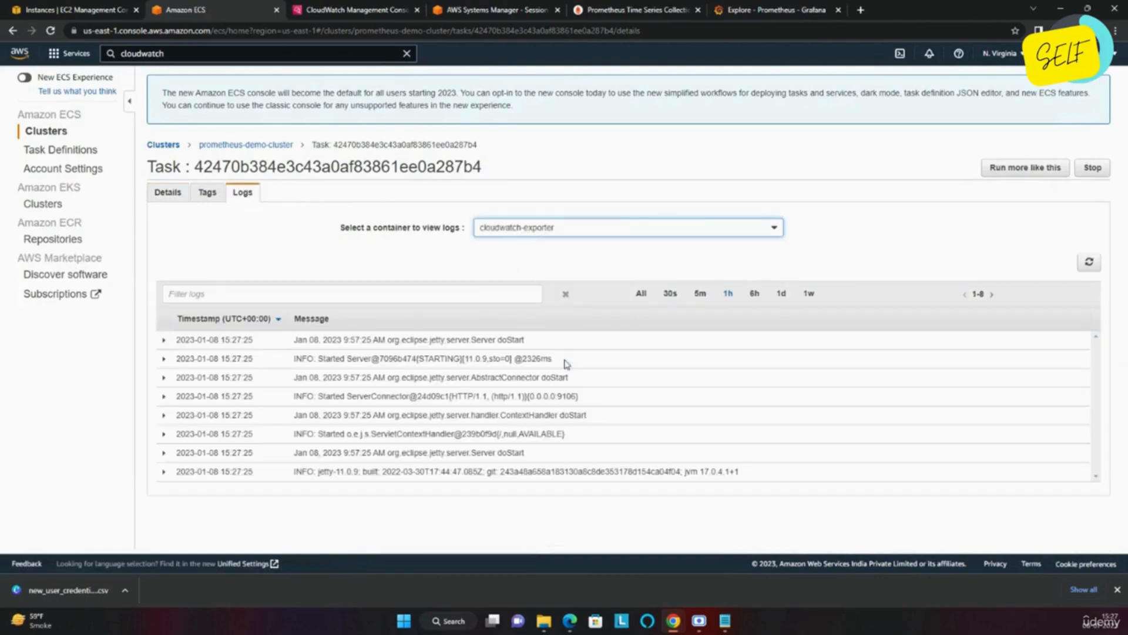
left_click_drag(418, 339, 507, 496)
left_click(566, 490)
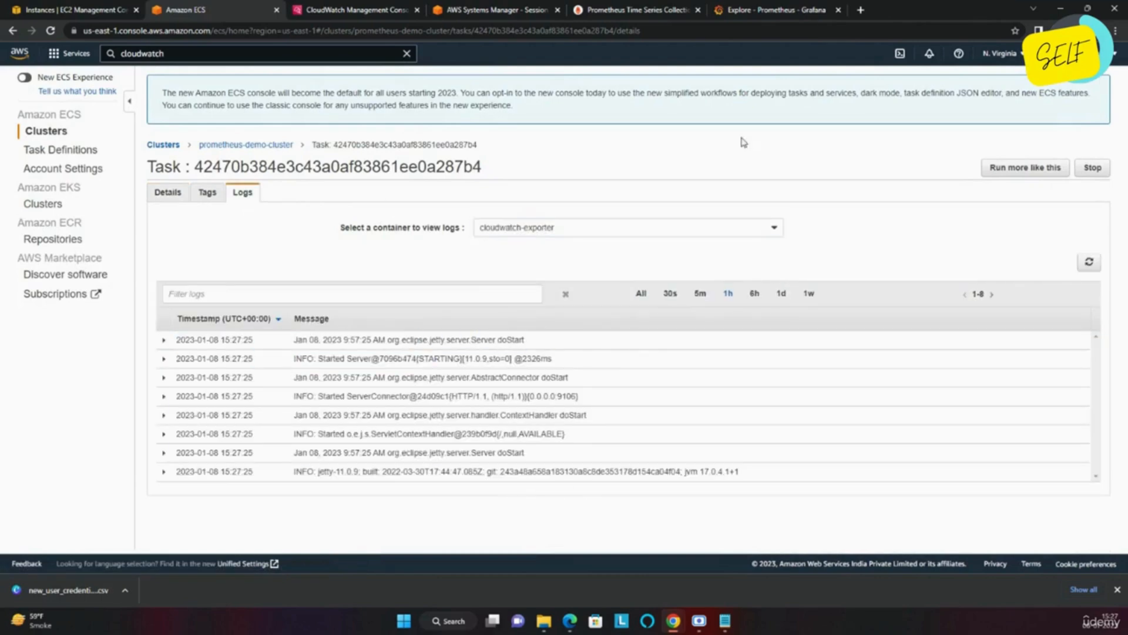
Switch to Prometheus, reload the page and search the expression suggestions for metrics starting with aws_ec.
left_click(644, 9)
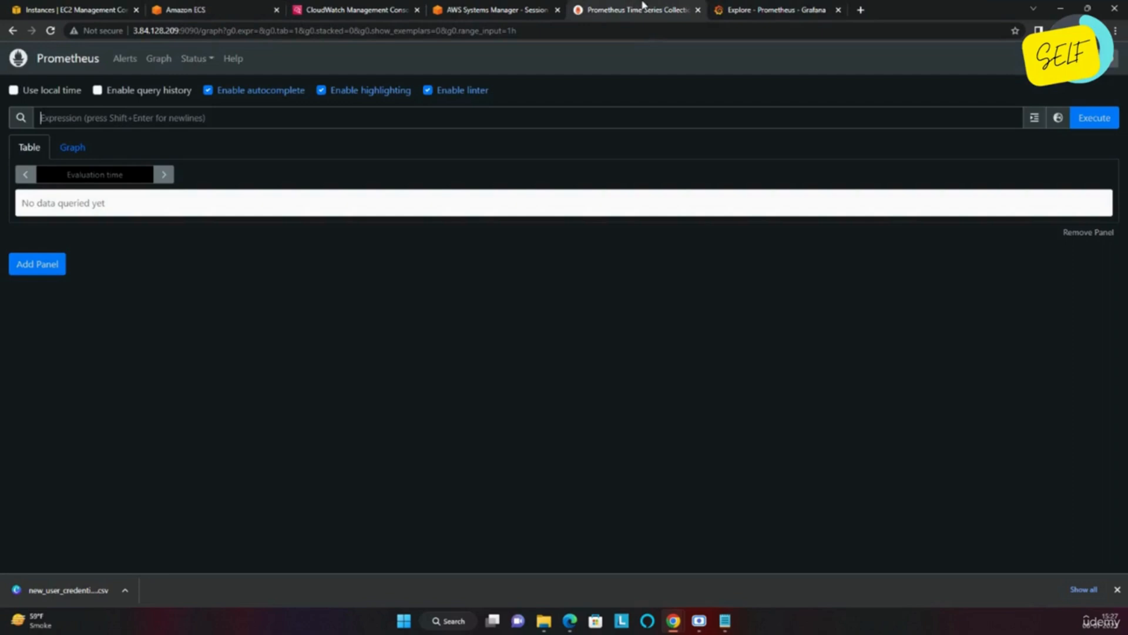
left_click(47, 32)
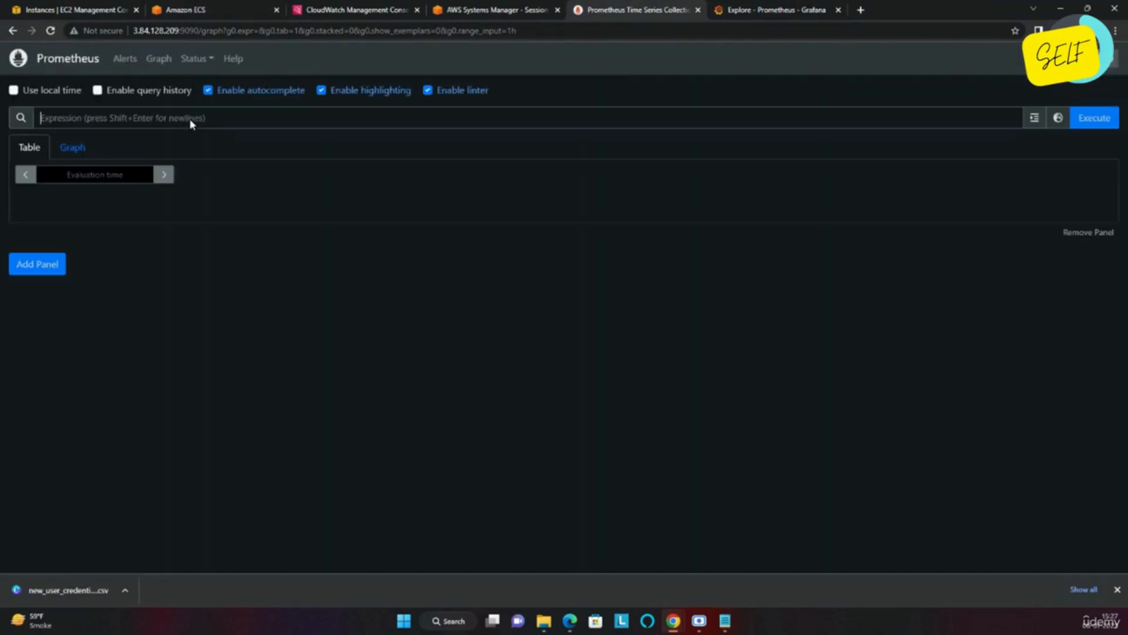
type("aws")
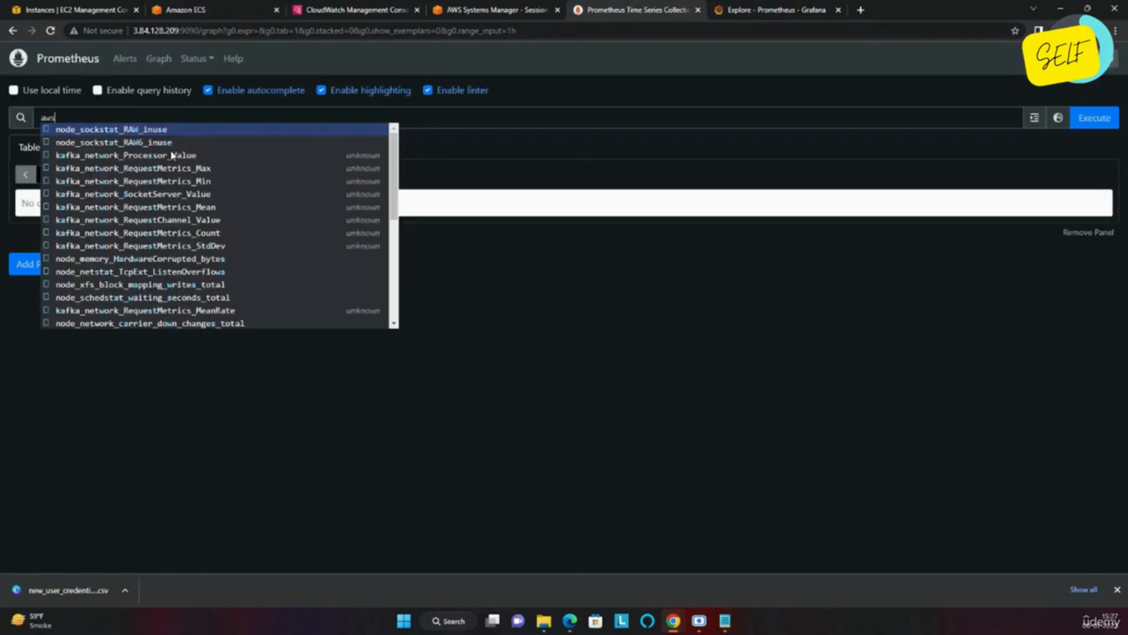
type("_ec")
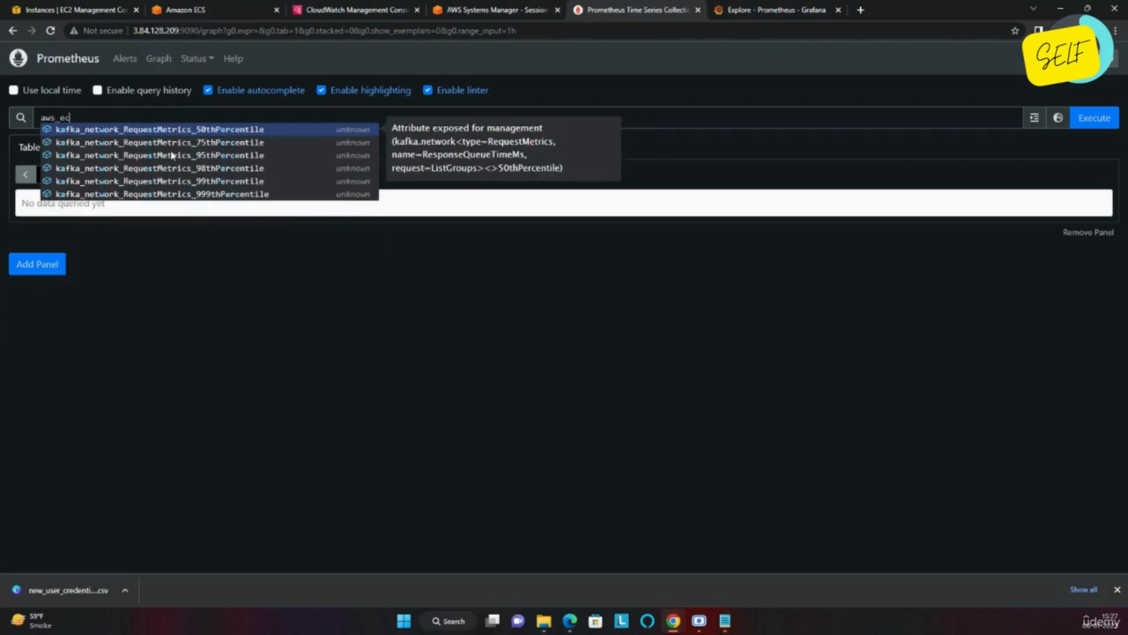
key("BackSpace")
key("BackSpace")
key("BackSpace")
key("BackSpace")
key("BackSpace")
key("BackSpace")
key("ctrl+v")
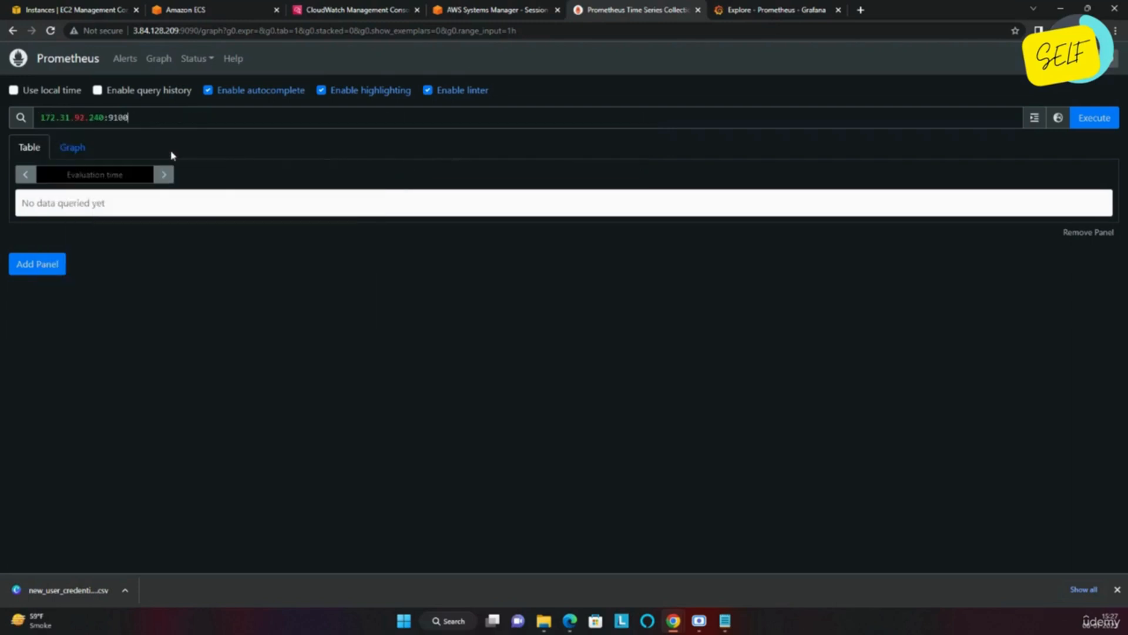
key("BackSpace")
key("BackSpace")
key("BackSpace")
key("BackSpace")
key("BackSpace")
key("BackSpace")
key("BackSpace")
key("BackSpace")
key("BackSpace")
key("BackSpace")
key("BackSpace")
key("BackSpace")
key("BackSpace")
key("BackSpace")
key("BackSpace")
key("BackSpace")
key("BackSpace")
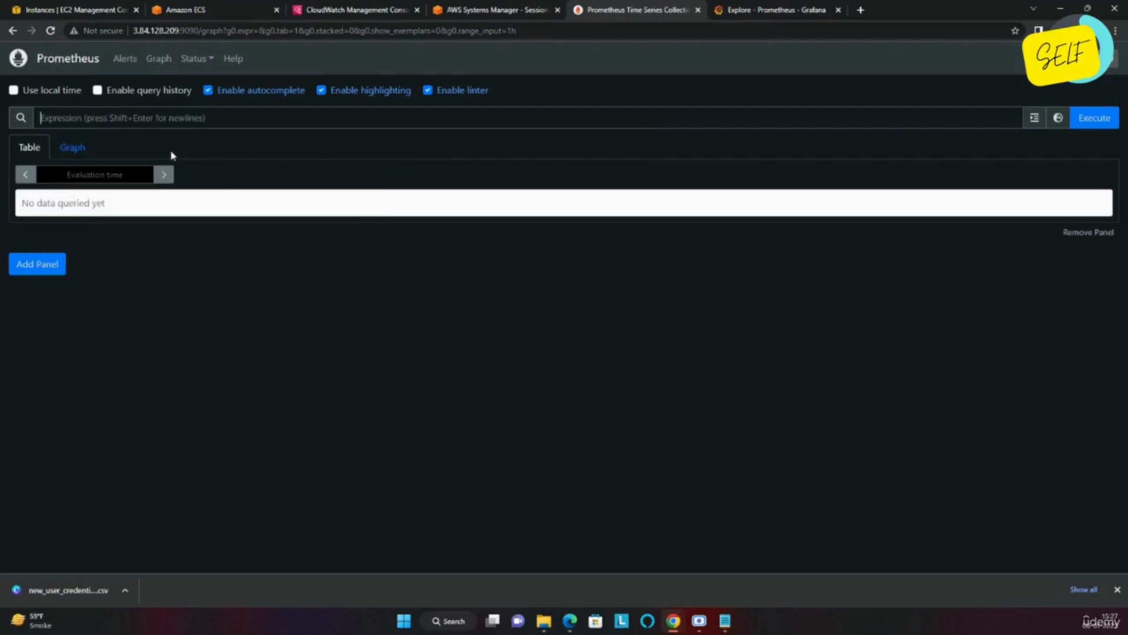
Return to the Session Manager terminal and copy the metric name aws_ec2_cpuutilization_sum from the curl output.
left_click(188, 10)
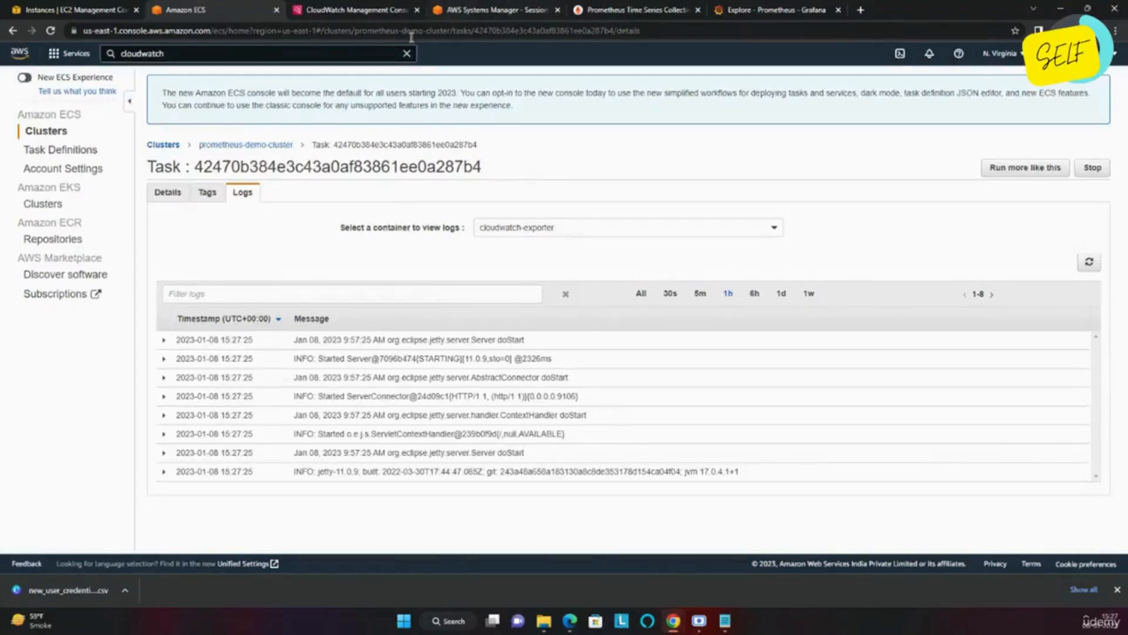
left_click(458, 9)
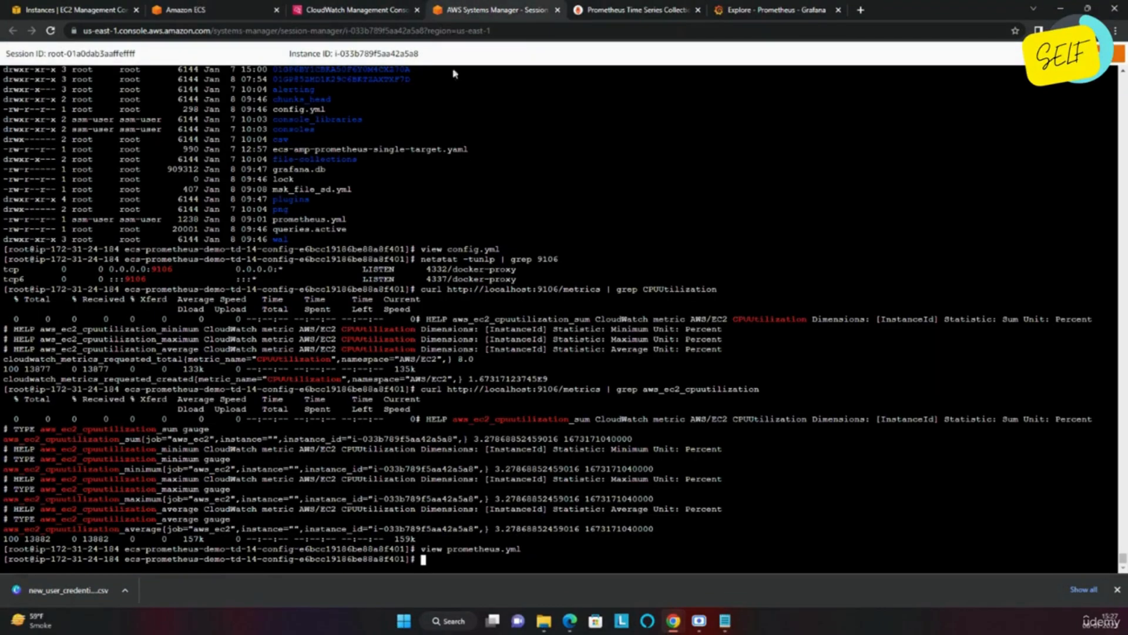
left_click_drag(453, 319, 586, 321)
right_click(590, 320)
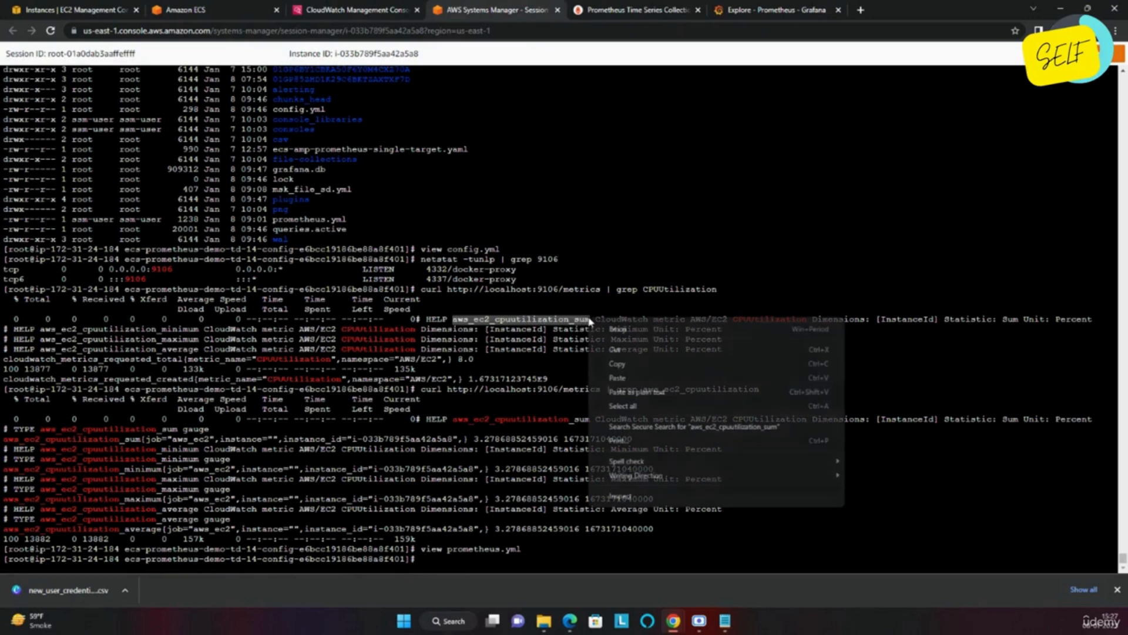
left_click(612, 367)
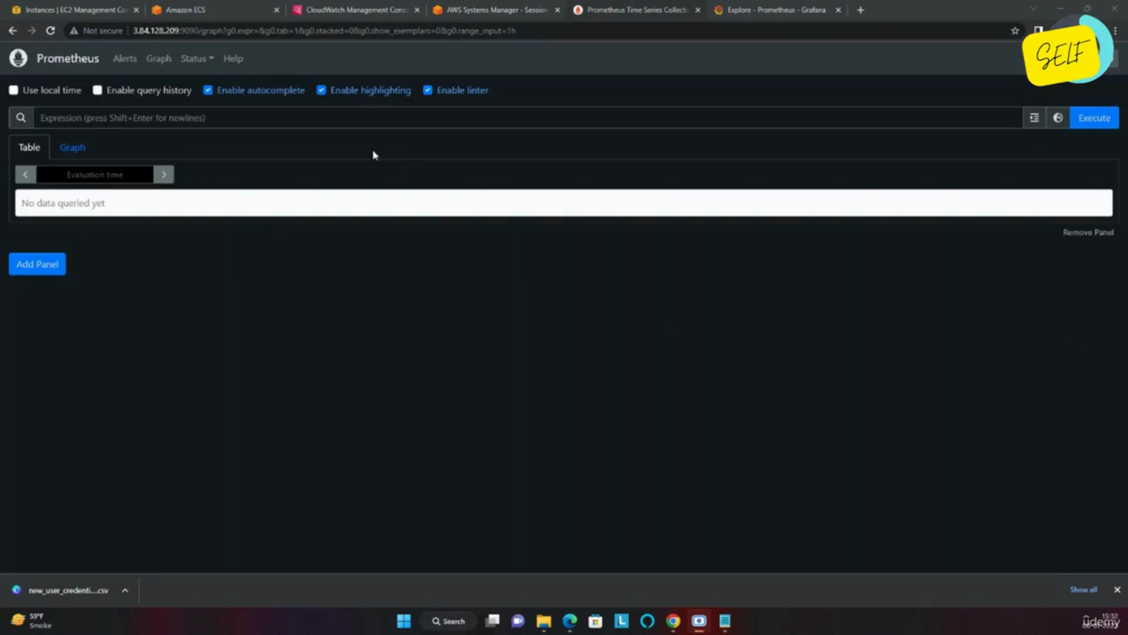
Open the Prometheus targets page and examine the cloudwatch-exporter target's state and scrape error.
left_click(209, 60)
left_click(215, 185)
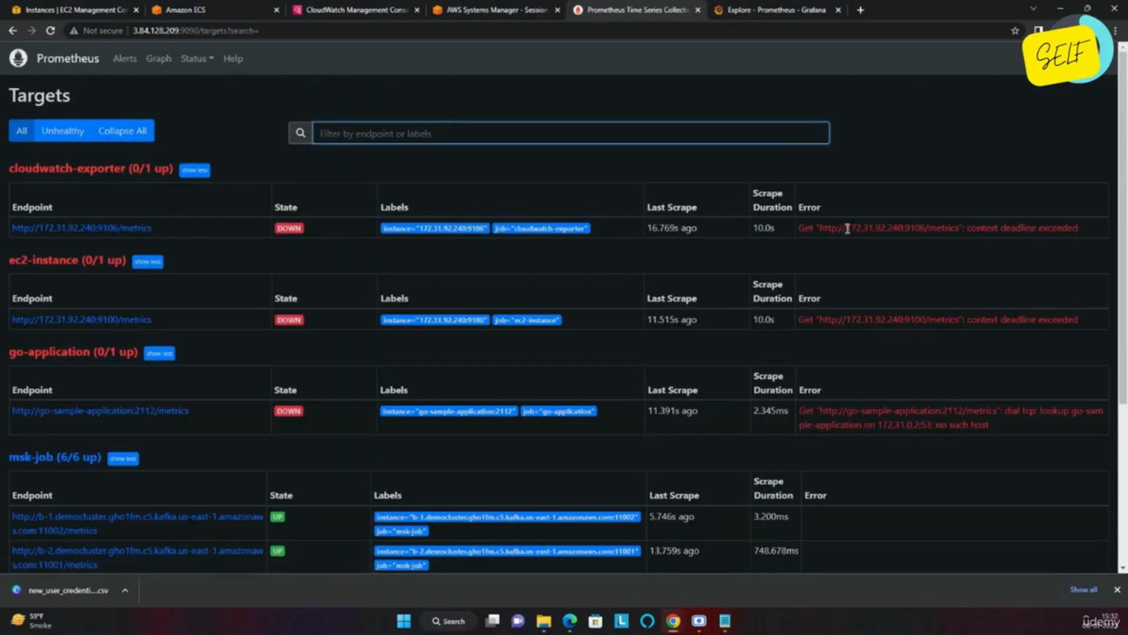
left_click_drag(1086, 231, 984, 231)
left_click(976, 230)
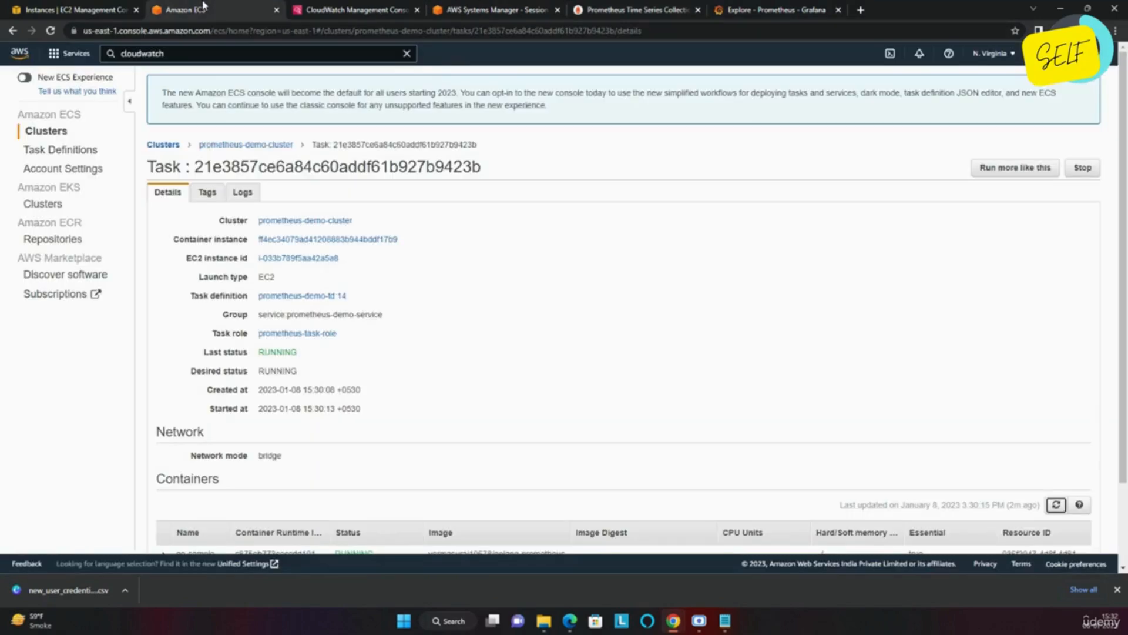
Show the current ECS task's logs for the cloudwatch-exporter container.
left_click(238, 8)
left_click(242, 192)
left_click(651, 227)
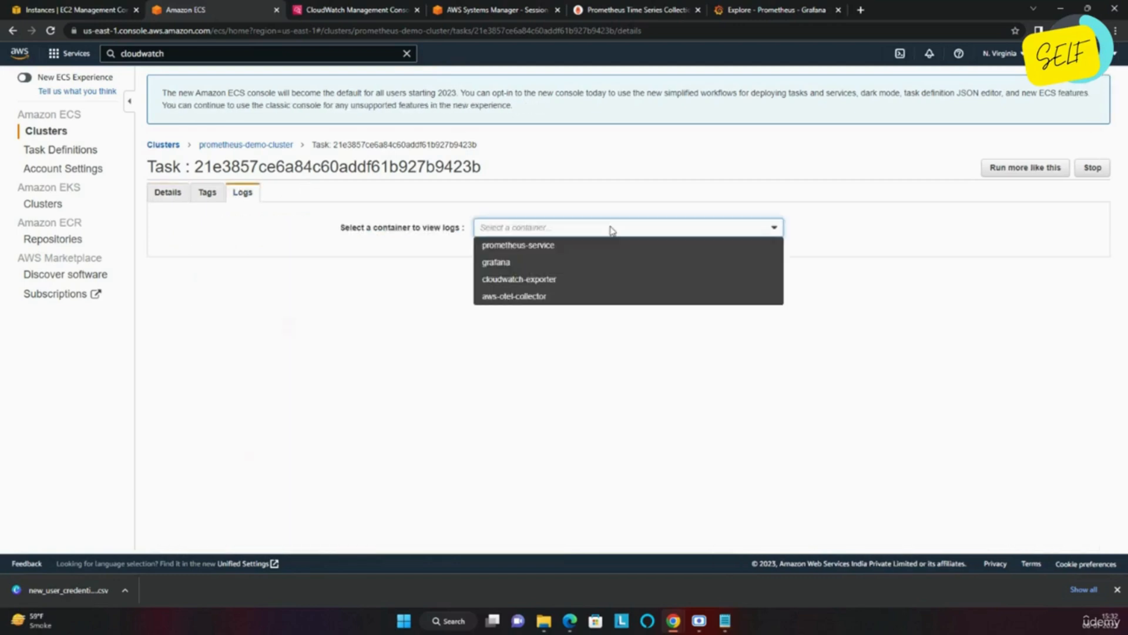
left_click(536, 279)
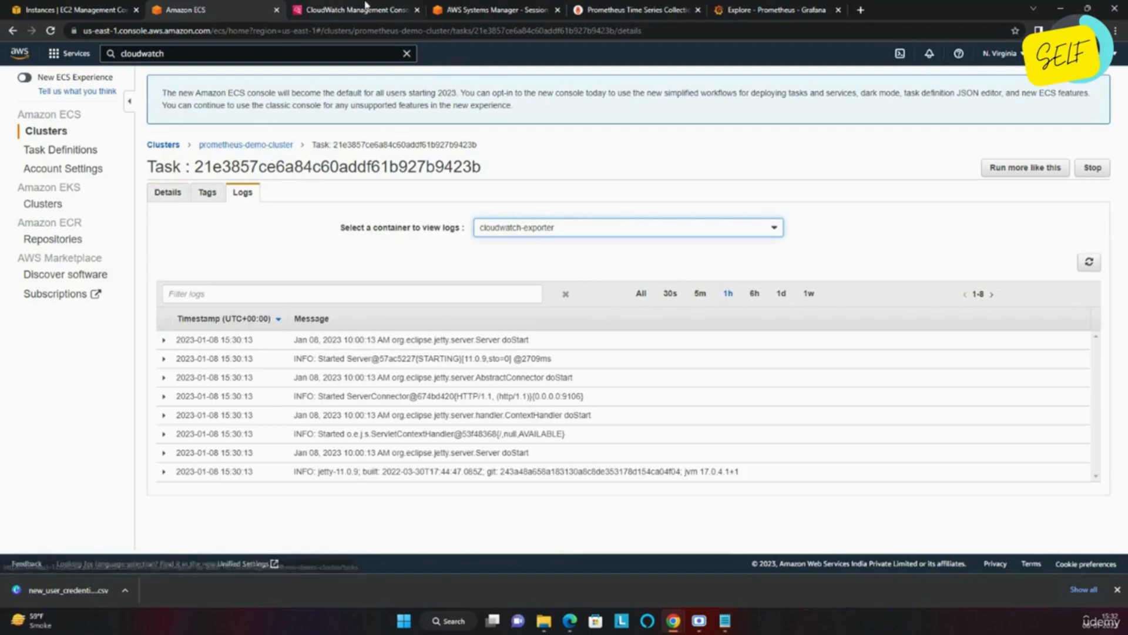
Reopen prometheus.yml with view in the Session Manager terminal and check the cloudwatch-exporter target's IP address.
left_click(494, 9)
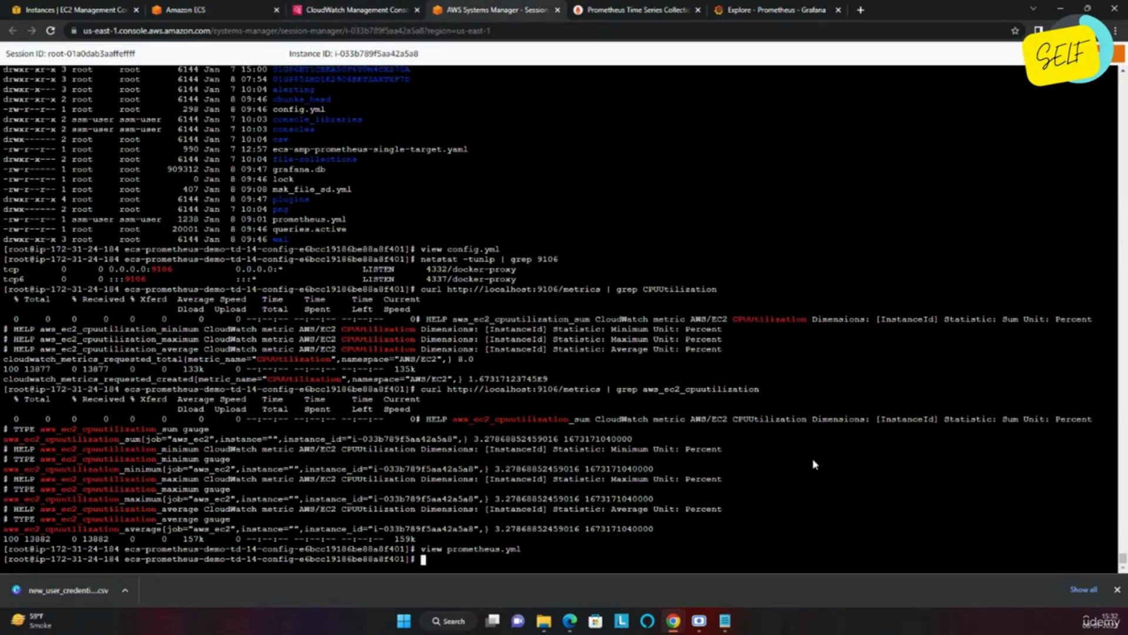
key("Up")
key("Return")
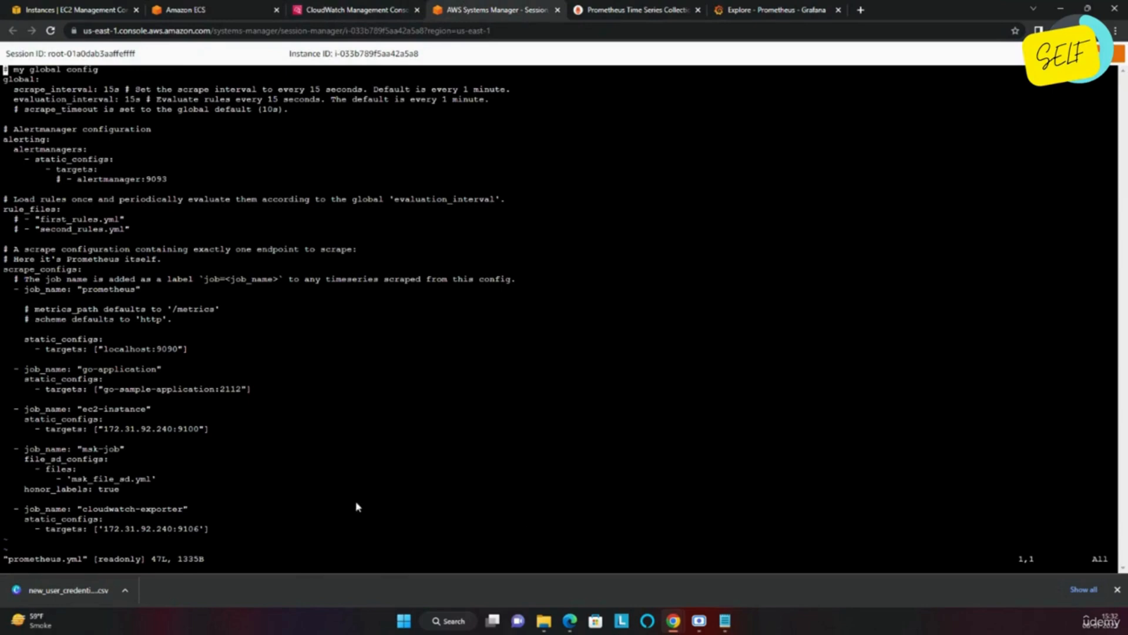
left_click_drag(105, 530, 157, 533)
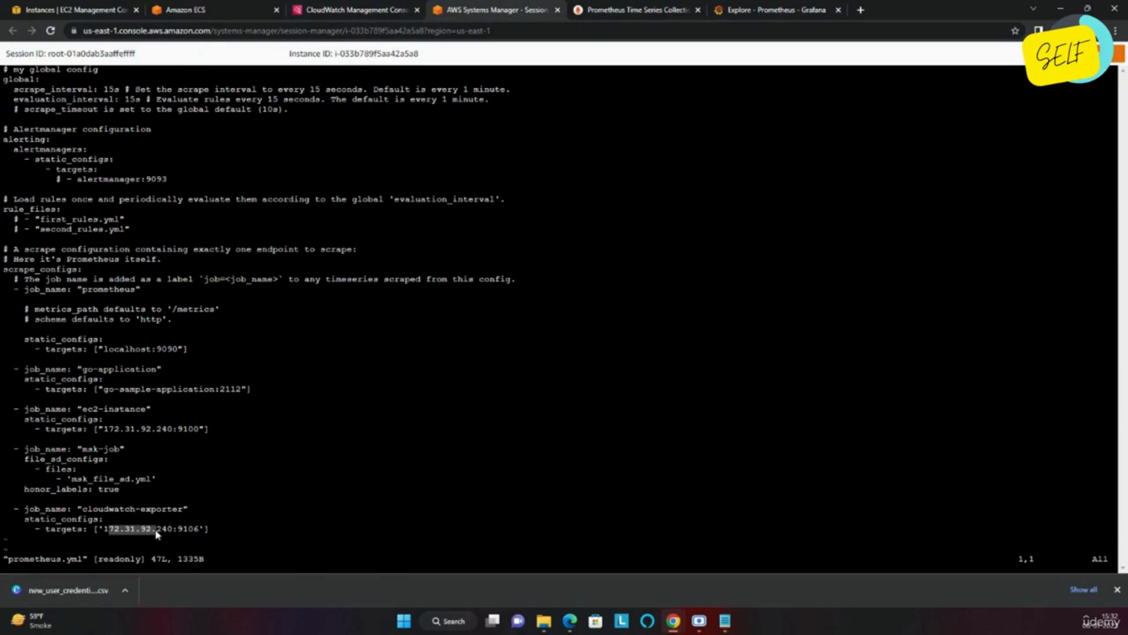
Copy the ECS instance's private IPv4 address from its EC2 details and return to the terminal.
left_click(79, 9)
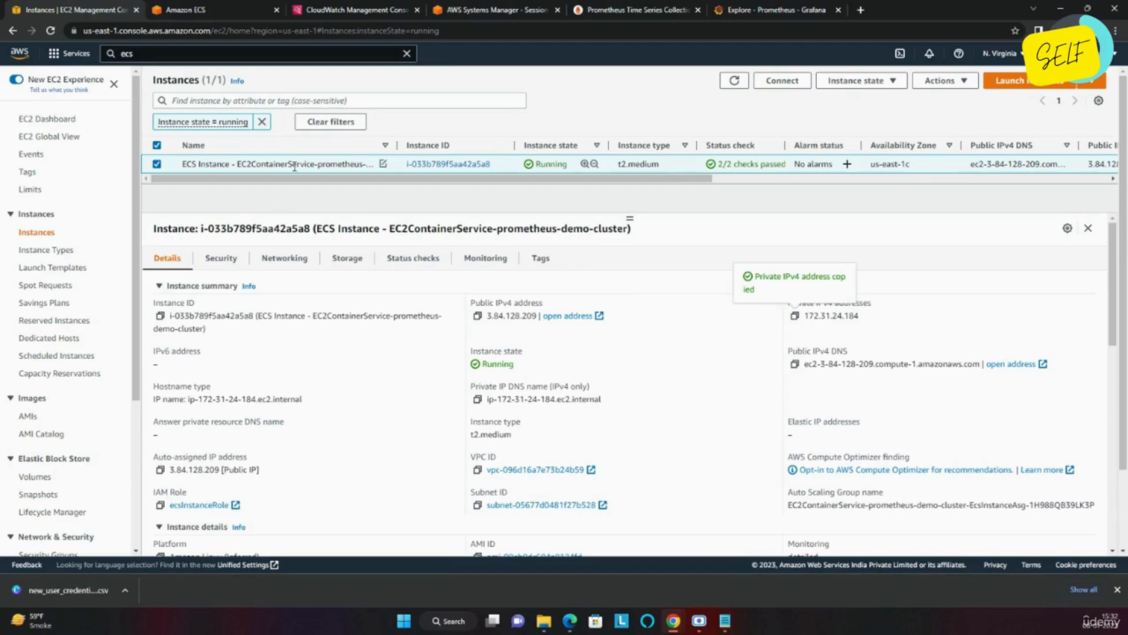
left_click(794, 315)
left_click(458, 7)
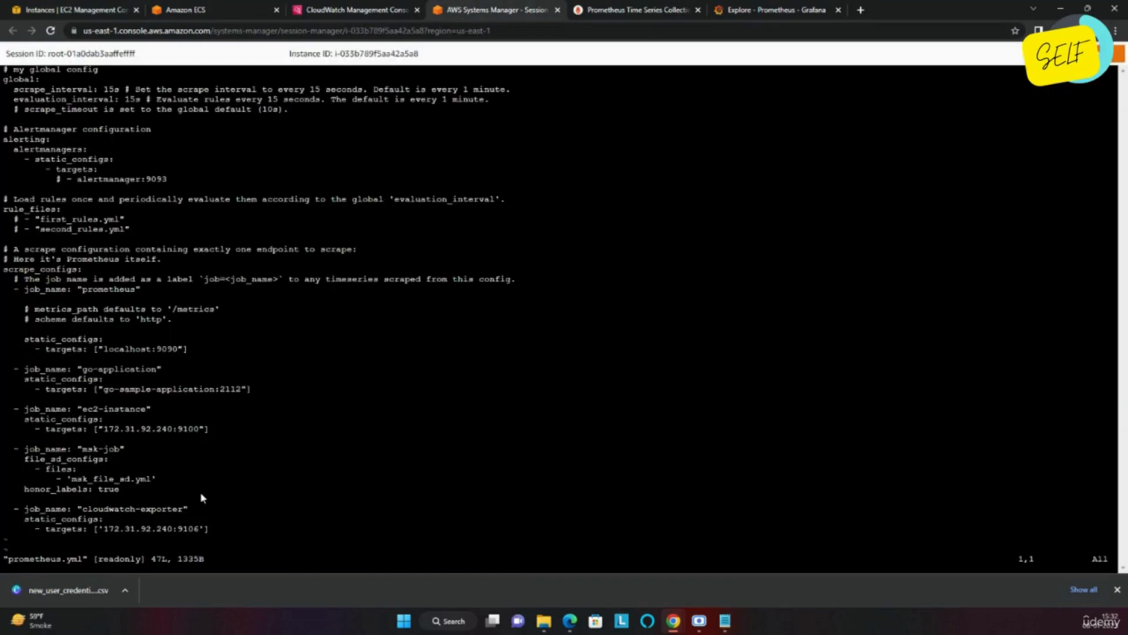
Replace the IP address in the cloudwatch-exporter target with the copied 172.31.24.184, keeping port 9106.
key("Down")
key("Down")
key("Down")
key("Down")
key("Down")
key("Down")
key("Down")
key("Down")
key("Down")
key("Down")
key("Down")
key("Down")
key("Down")
key("Down")
key("Down")
key("Down")
key("Down")
key("Down")
key("Down")
key("Down")
key("Down")
key("Down")
key("Right")
key("Right")
key("Right")
key("Right")
key("Right")
key("Right")
key("Right")
key("Right")
key("Right")
key("Right")
key("Right")
key("Right")
key("Right")
key("Right")
key("Right")
key("Right")
key("Right")
key("Right")
key("Right")
key("Right")
key("Right")
key("Right")
key("Right")
key("Right")
key("Right")
key("Right")
key("Right")
key("Right")
key("Right")
key("Right")
key("Right")
key("Right")
key("Right")
key("i")
key("Left")
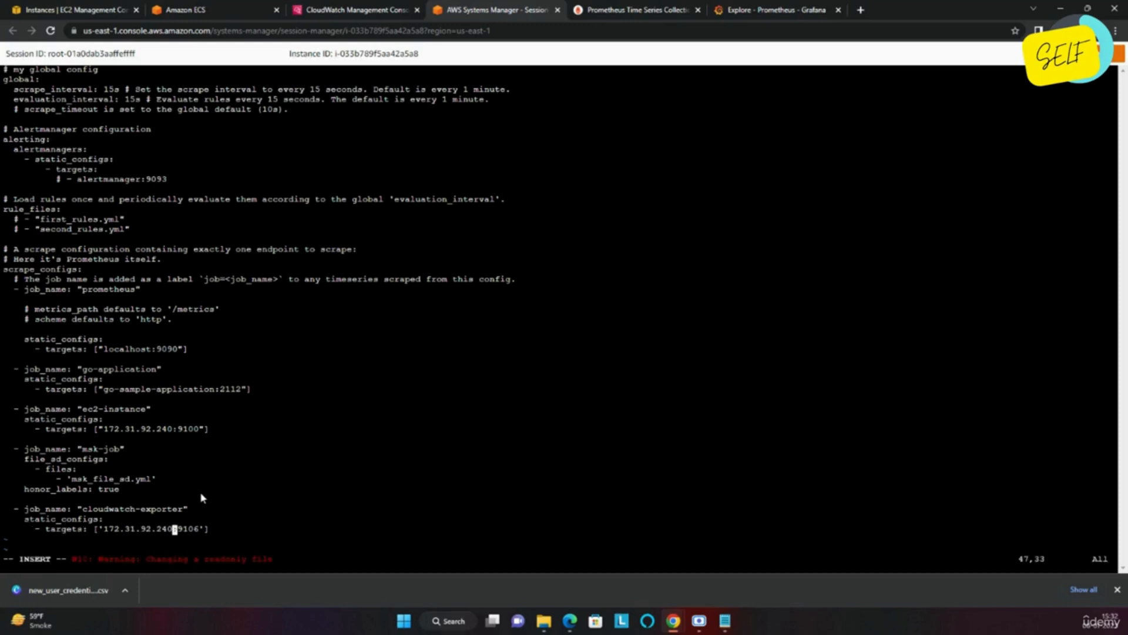
key("BackSpace")
key("BackSpace")
key("BackSpace")
key("BackSpace")
key("BackSpace")
key("BackSpace")
key("BackSpace")
key("BackSpace")
key("BackSpace")
key("BackSpace")
key("BackSpace")
key("BackSpace")
key("BackSpace")
right_click(200, 497)
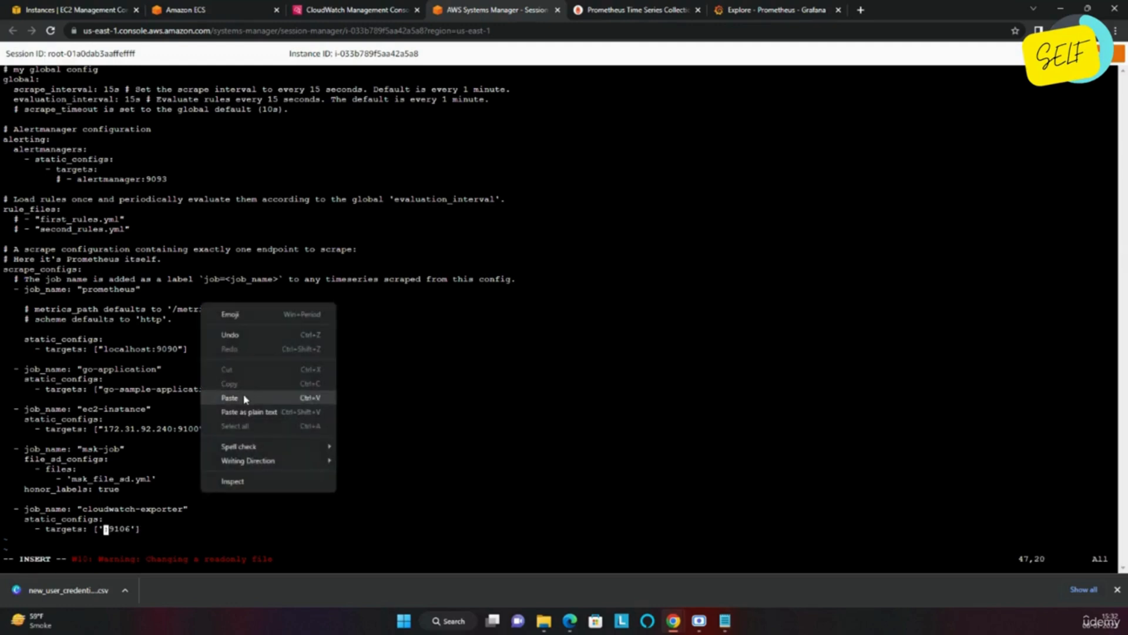
left_click(245, 397)
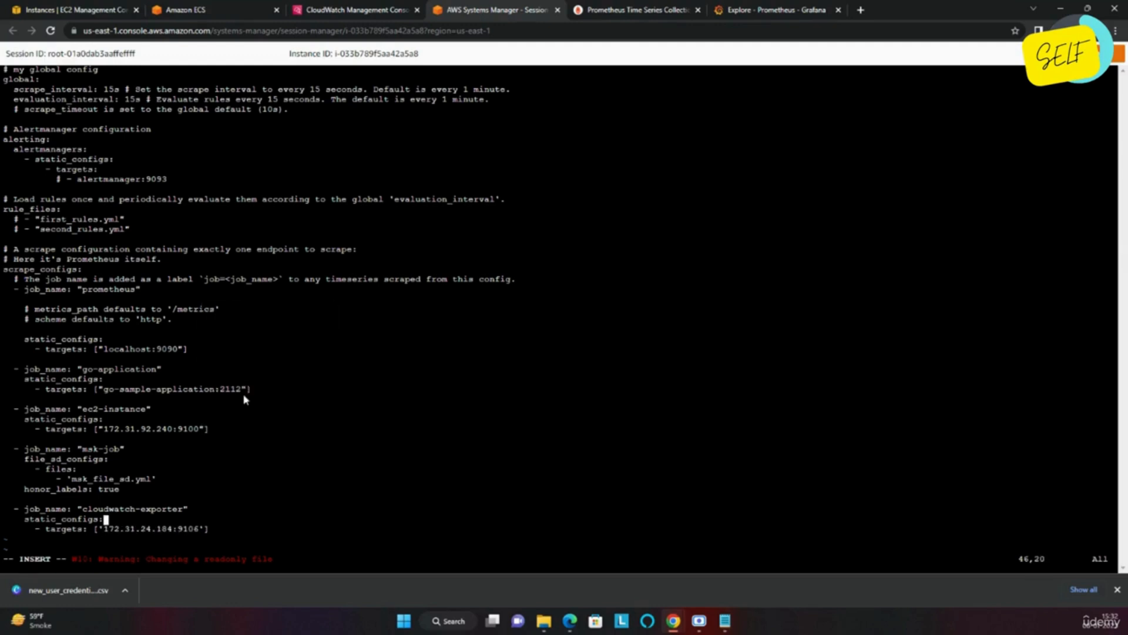
Replace the IP address in the ec2-instance target with the copied 172.31.24.184, keeping port 9100.
key("Up")
key("Up")
key("Up")
key("Up")
key("Up")
key("Up")
key("Up")
key("Up")
key("Up")
key("BackSpace")
key("BackSpace")
key("BackSpace")
key("BackSpace")
key("BackSpace")
key("BackSpace")
key("BackSpace")
key("BackSpace")
key("BackSpace")
key("BackSpace")
key("BackSpace")
key("BackSpace")
key("BackSpace")
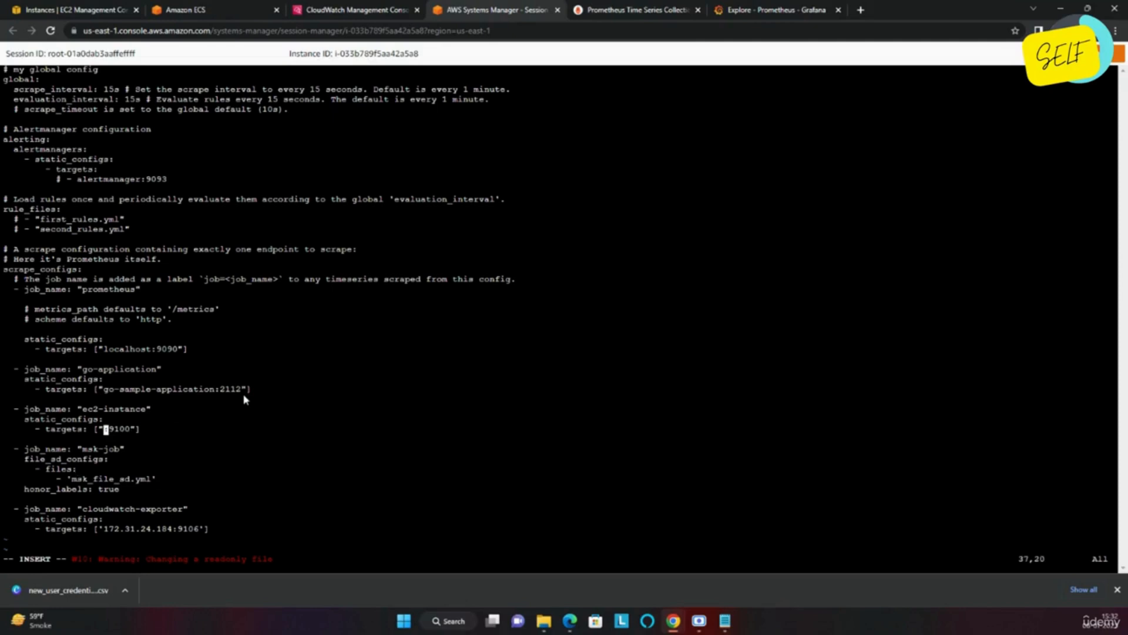
right_click(245, 399)
left_click(267, 489)
Force-save the read-only prometheus.yml with :wq! and exit the editor.
key("Escape")
type(":wq!")
key("Return")
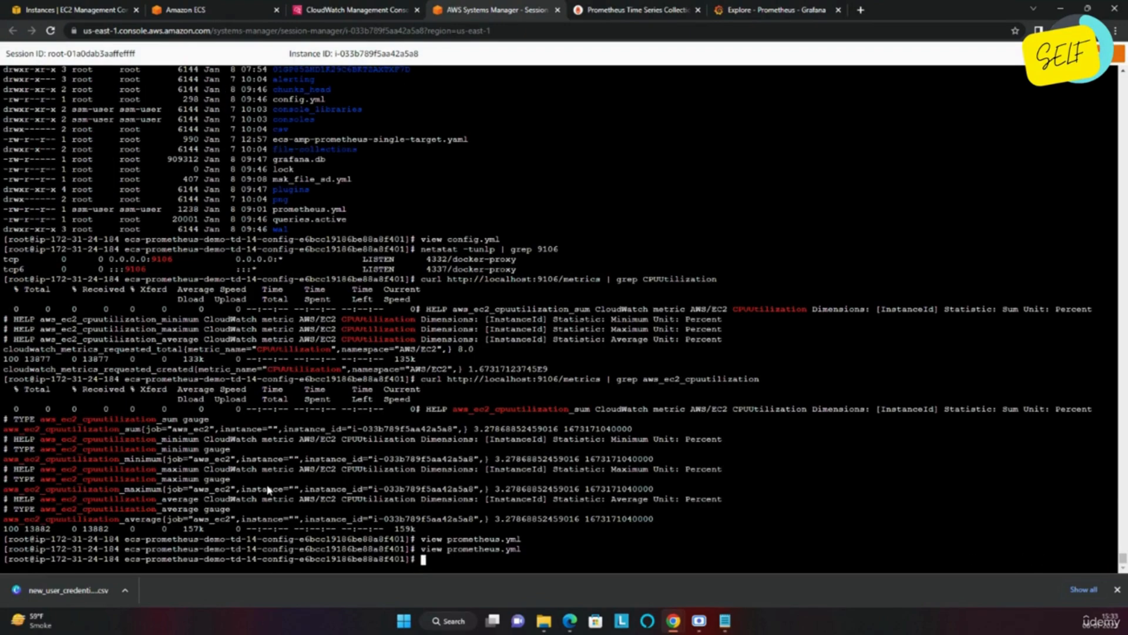
Switch to the Amazon ECS console and stop the current task of prometheus-demo-cluster, confirming the stop.
left_click(244, 6)
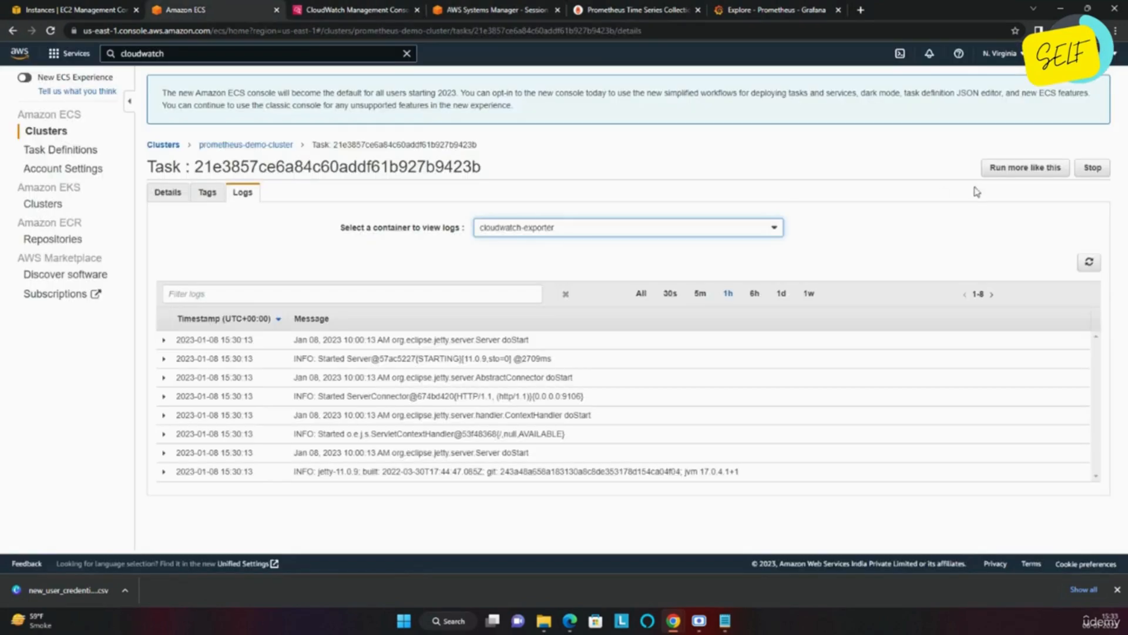
left_click(1093, 167)
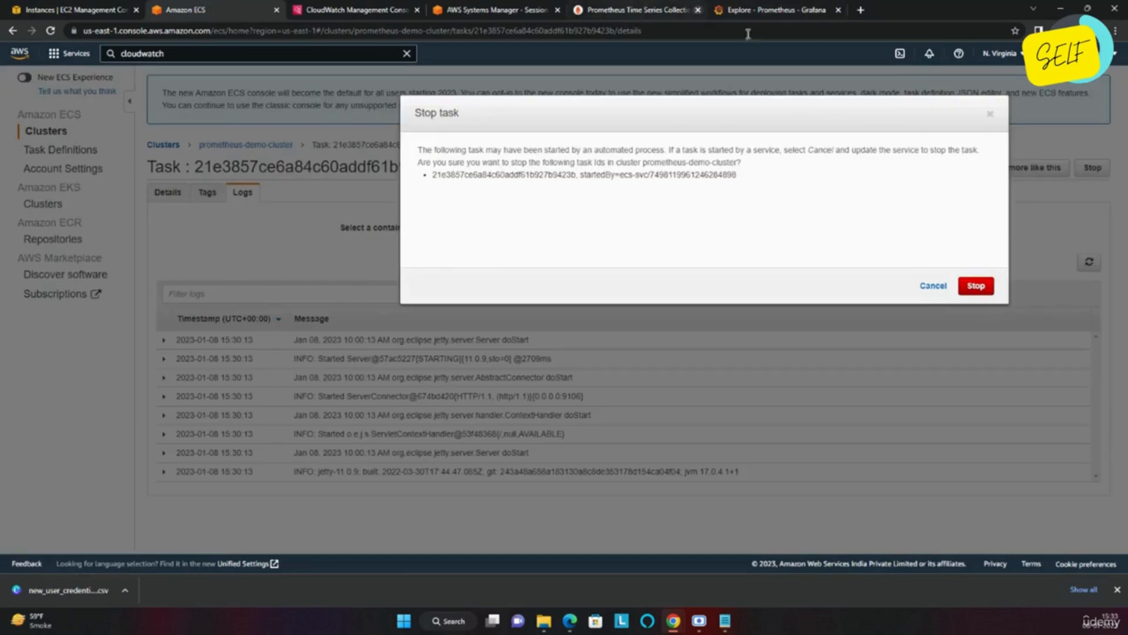
left_click(970, 285)
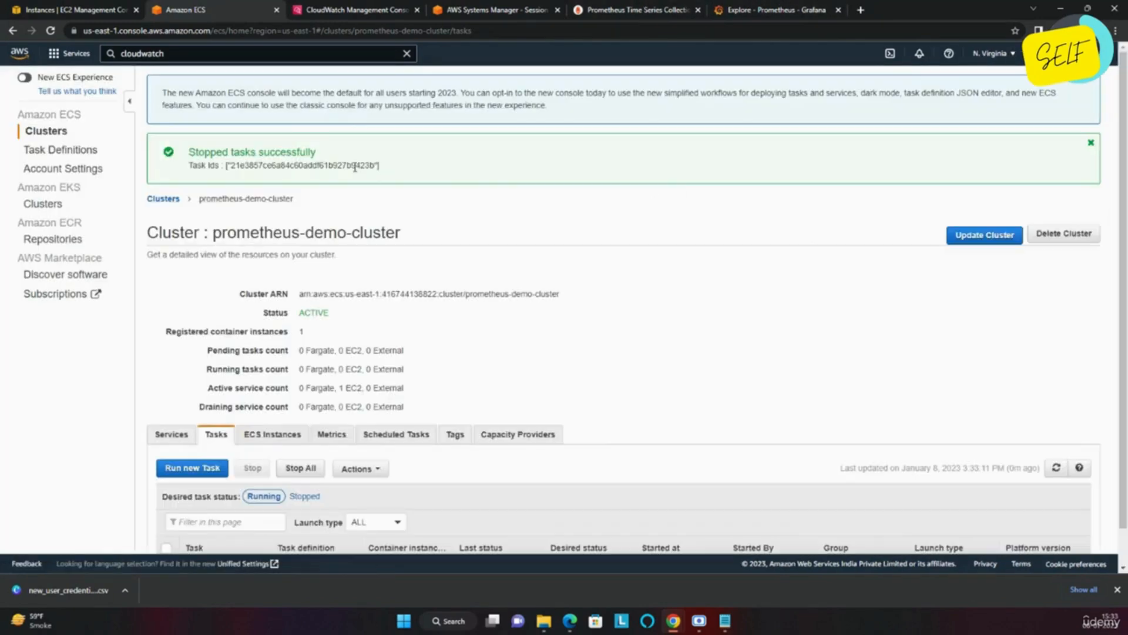
Refresh the cluster's running task list until a replacement task is listed, and open its details to check the container statuses.
left_click(1056, 469)
scroll(1055, 477, "down", 1)
left_click(1057, 439)
left_click(1056, 429)
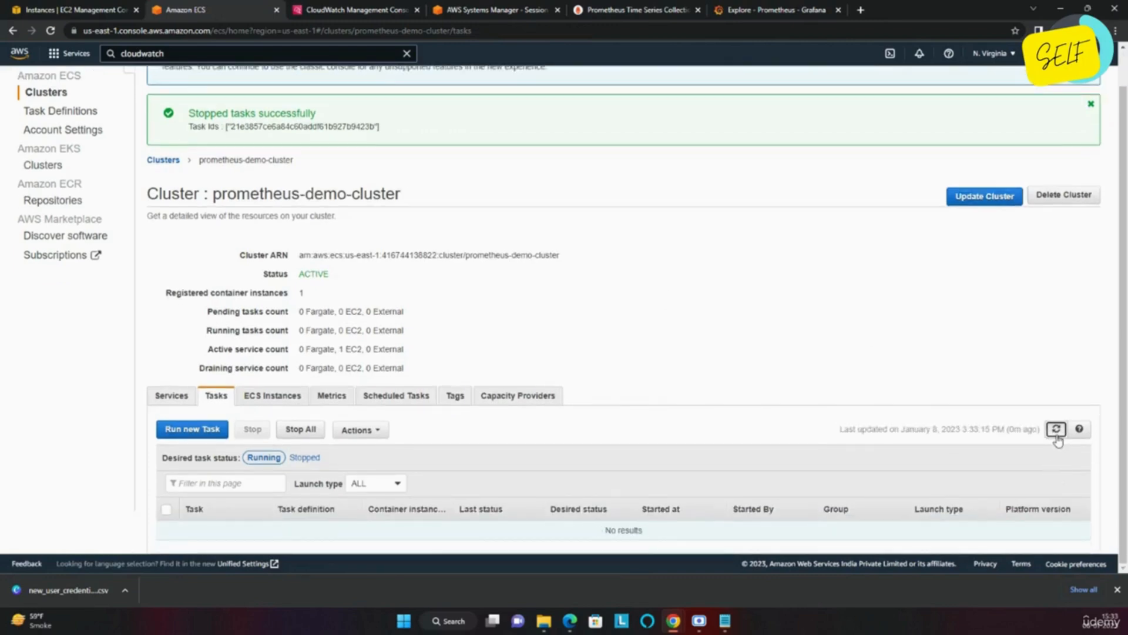
left_click(1056, 429)
left_click(1056, 435)
left_click(1056, 435)
left_click(1057, 435)
left_click(1056, 429)
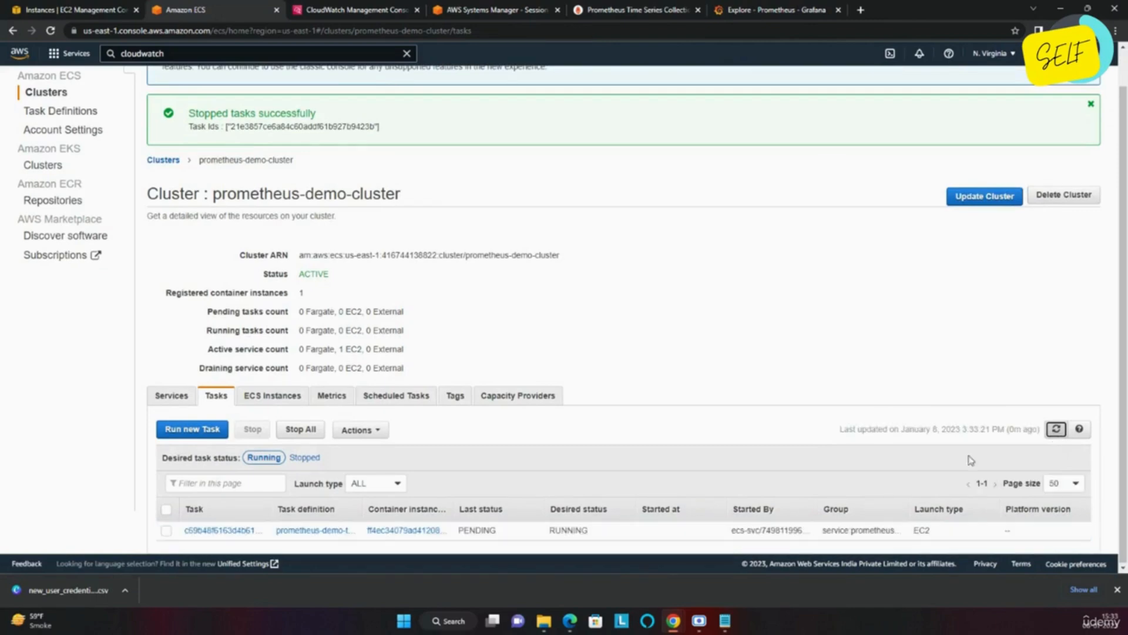
left_click(231, 532)
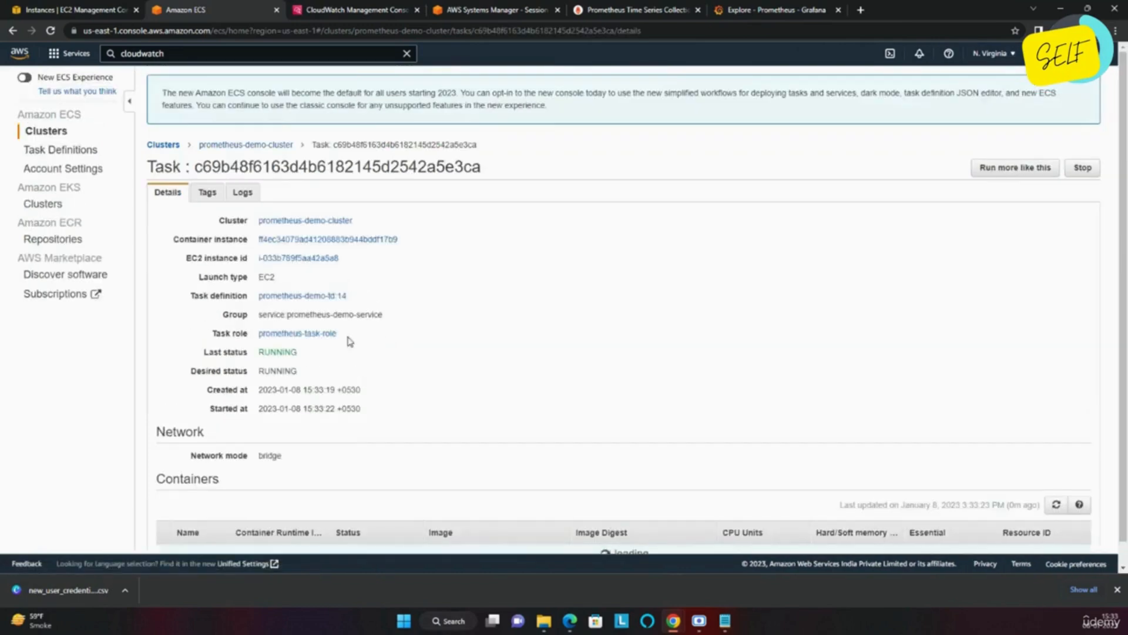
scroll(441, 405, "down", 2)
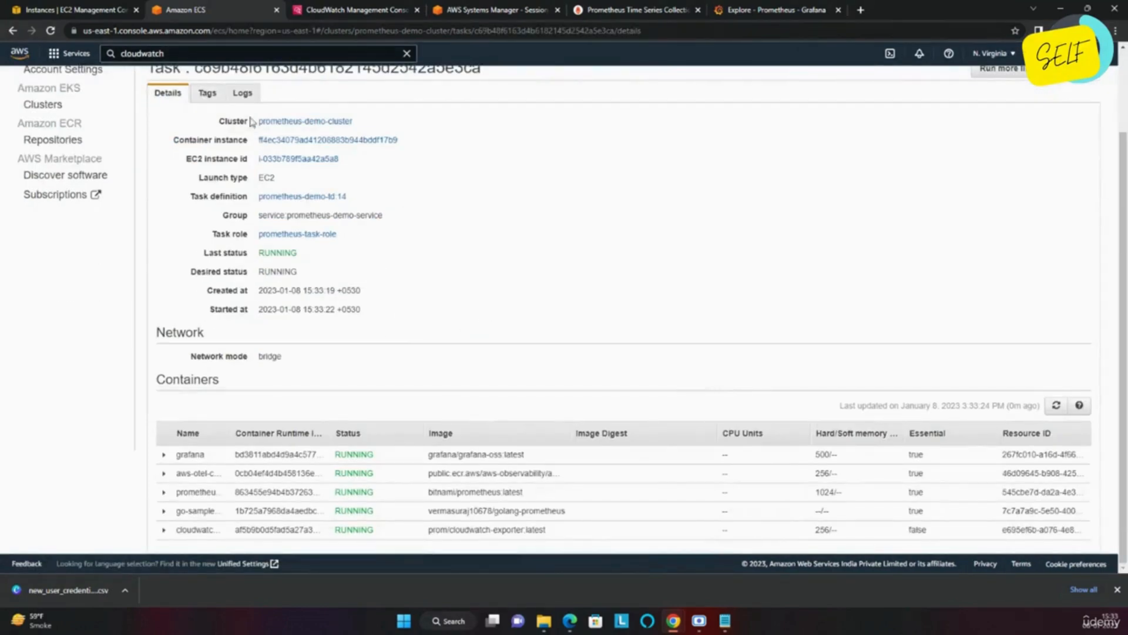
Show the replacement task's logs for the cloudwatch-exporter container.
left_click(243, 94)
left_click(513, 228)
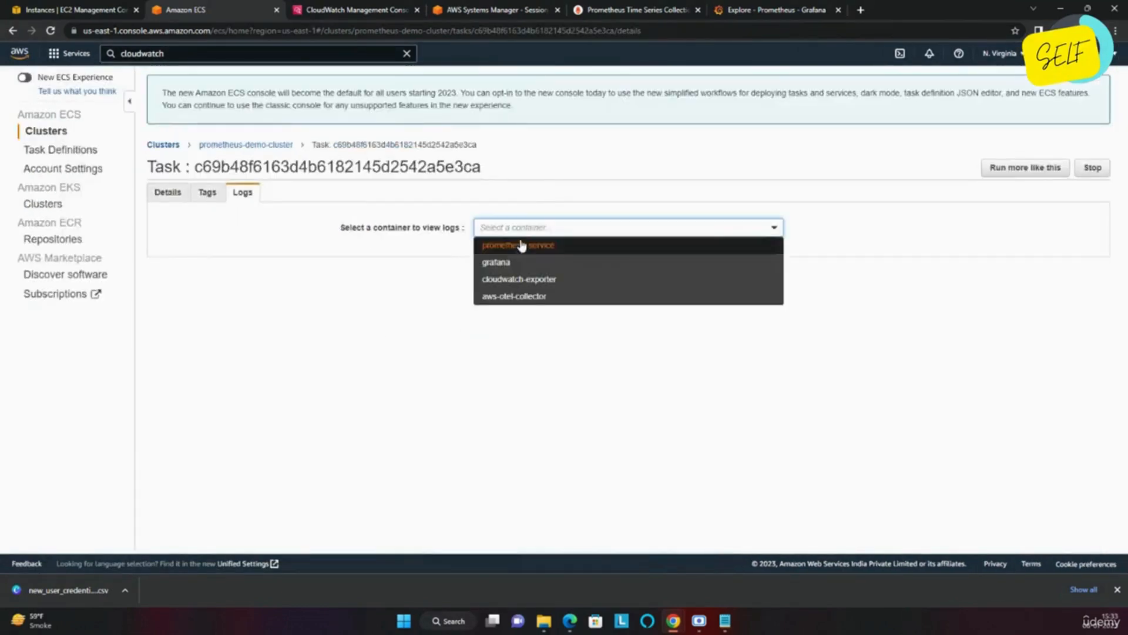
left_click(517, 279)
Switch to Prometheus and reopen the Targets status page to check the endpoint addresses.
left_click(613, 9)
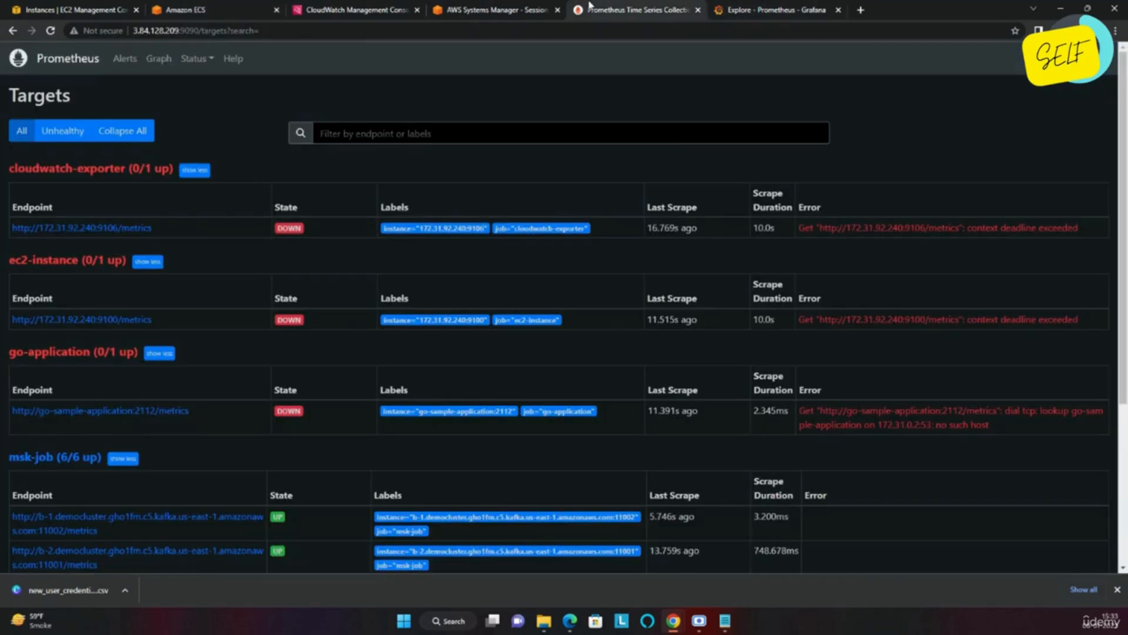
left_click(80, 69)
left_click(195, 58)
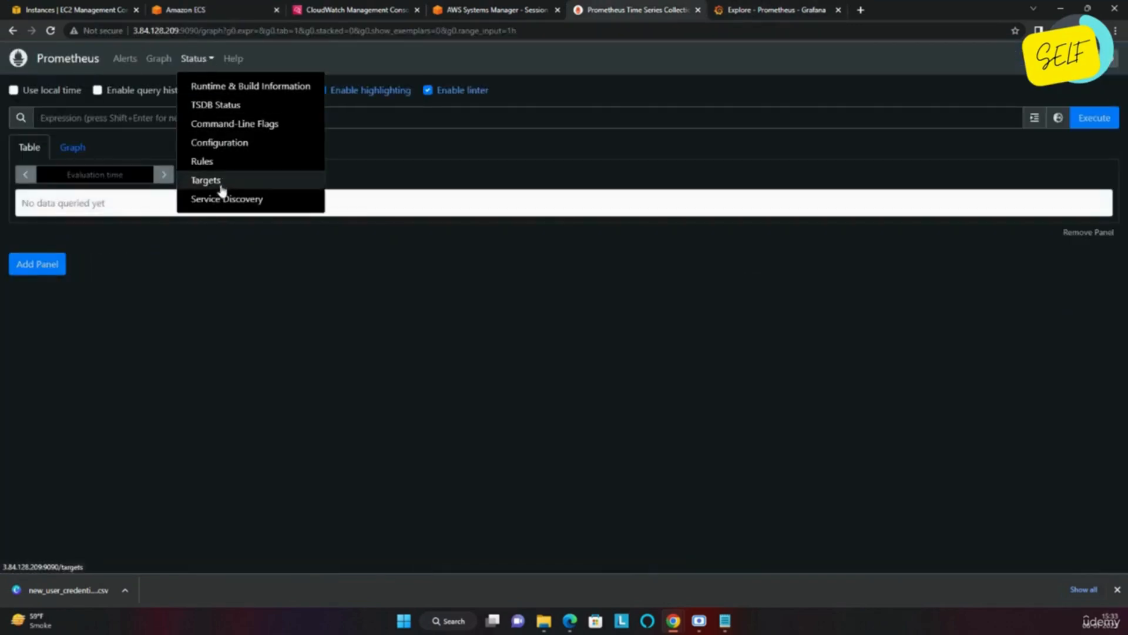
left_click(218, 189)
left_click(195, 70)
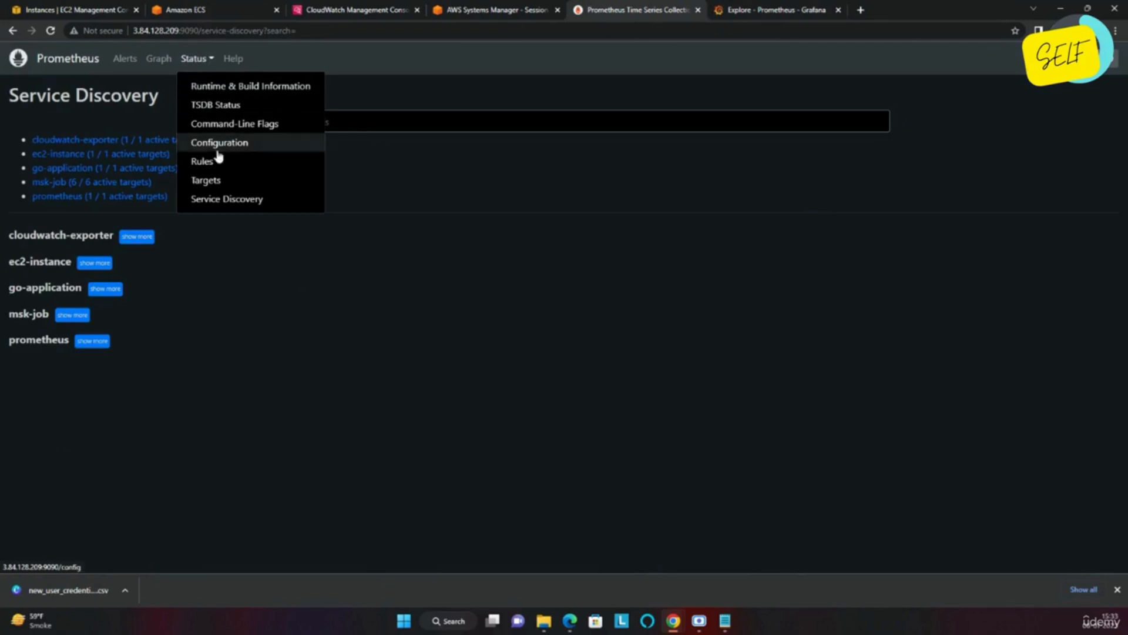
left_click(209, 177)
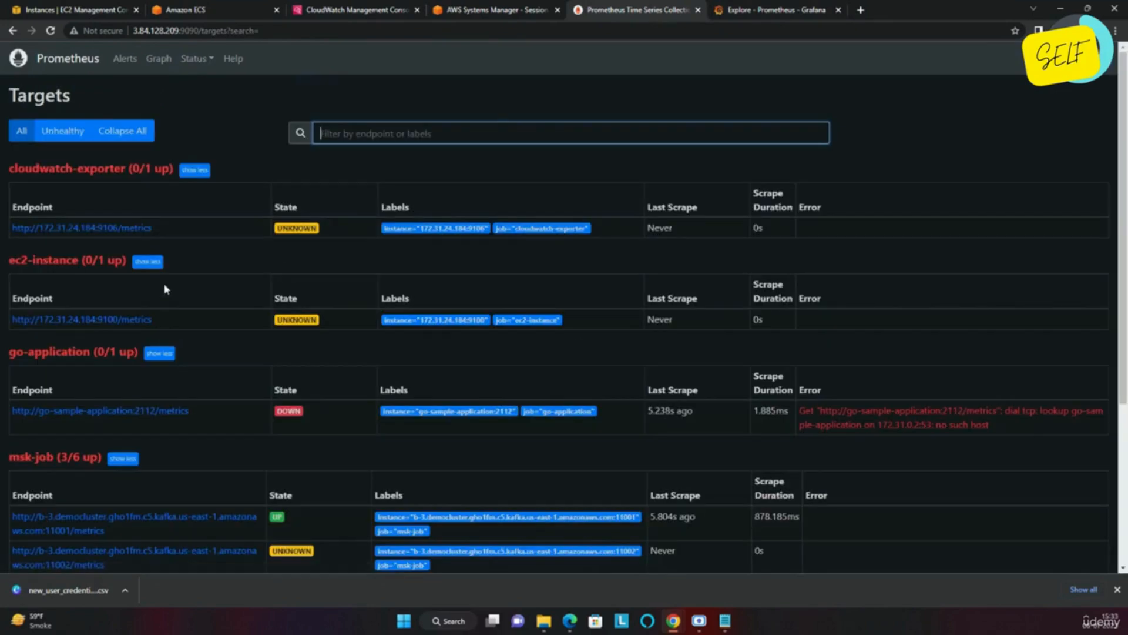
Reload the Targets page and check the state of the cloudwatch-exporter endpoint.
left_click(51, 30)
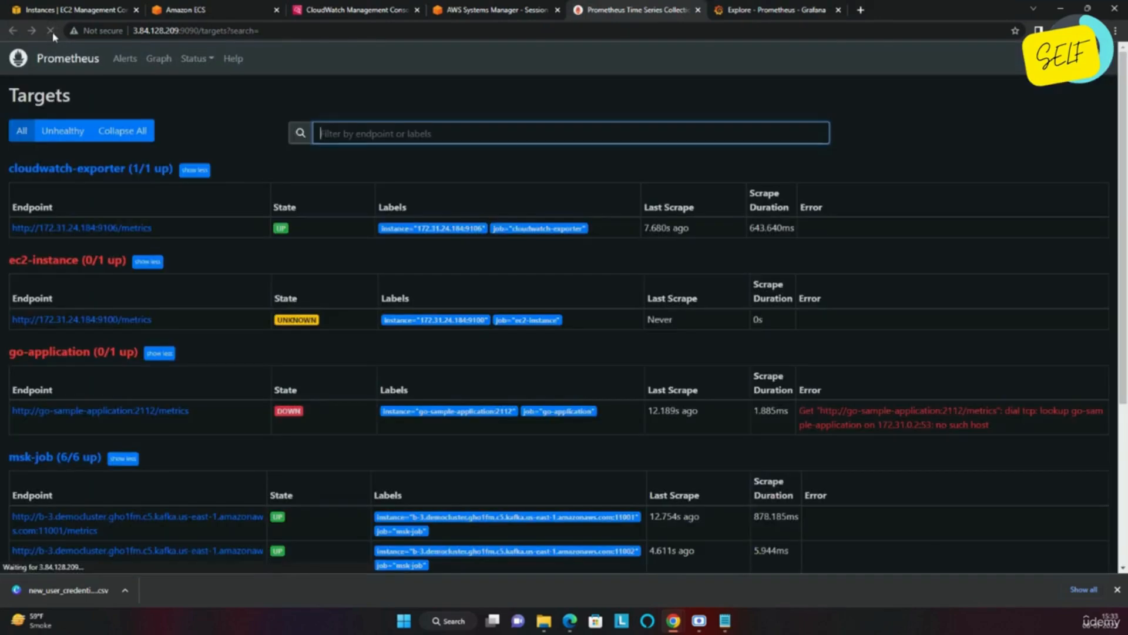
left_click_drag(329, 233, 209, 245)
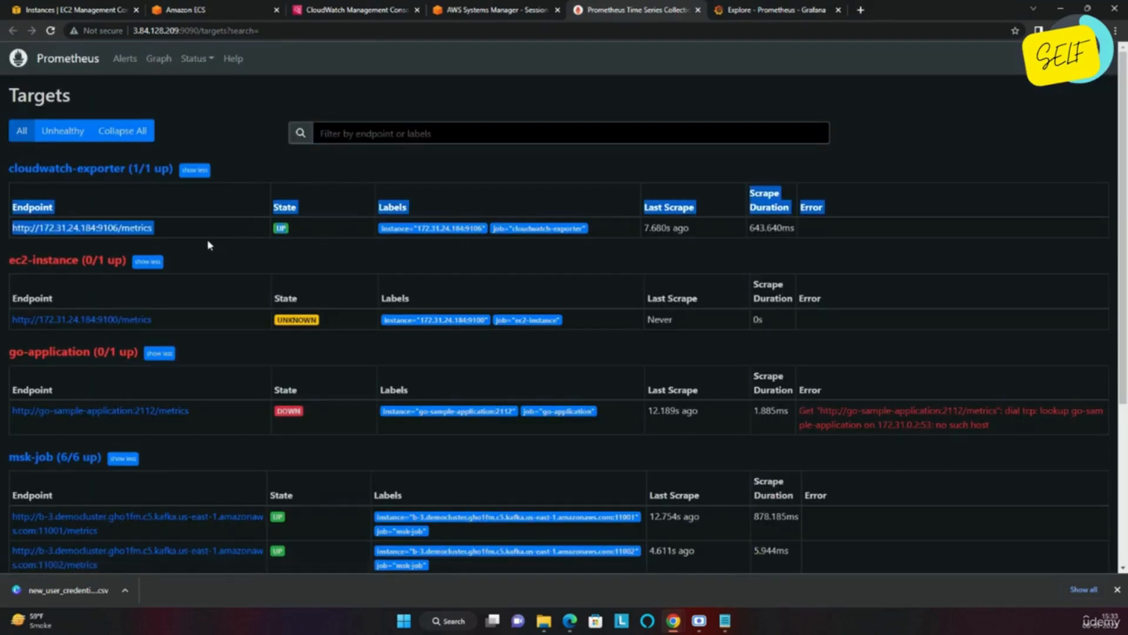
left_click(247, 245)
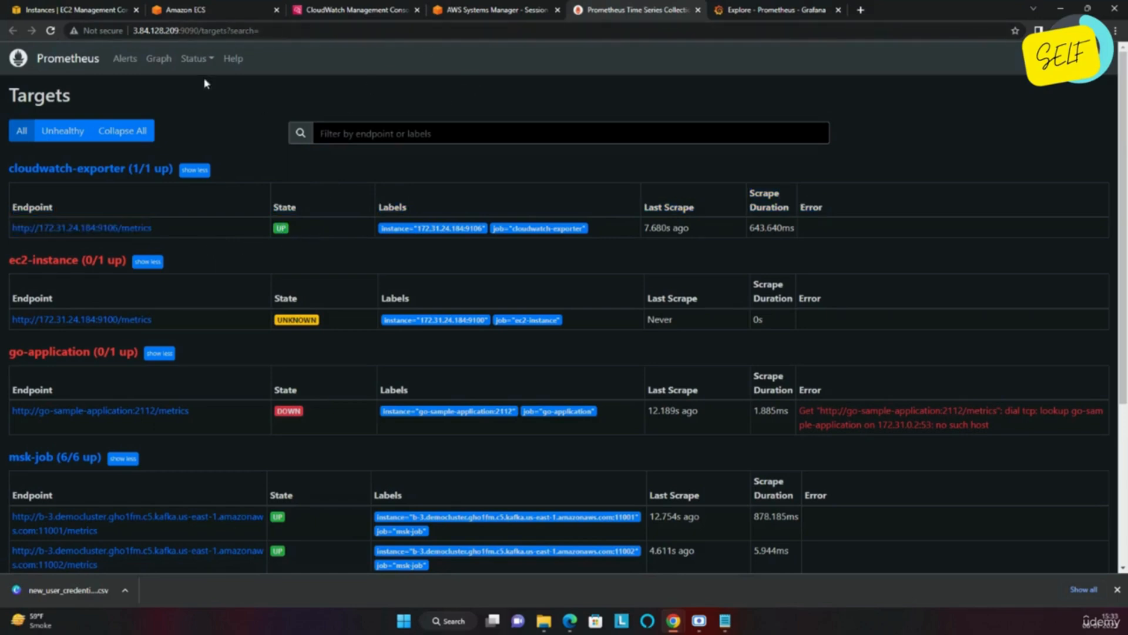
Run a Prometheus query for the aws_ec2_cpuutilization_average metric from the expression page.
left_click(68, 64)
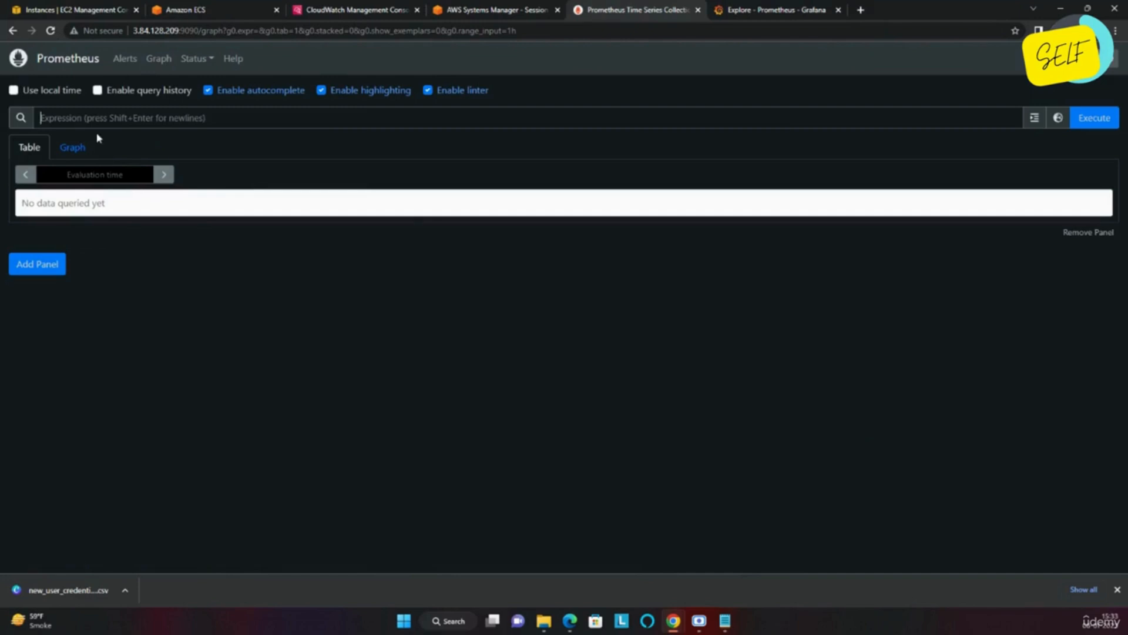
type("aws")
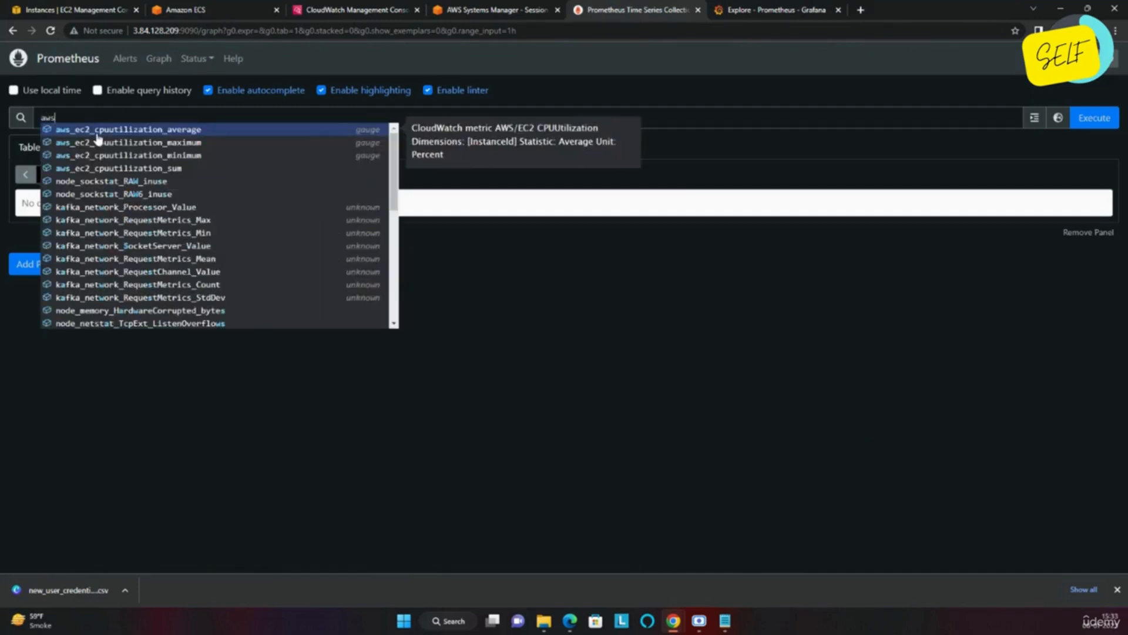
left_click(98, 134)
left_click(1088, 129)
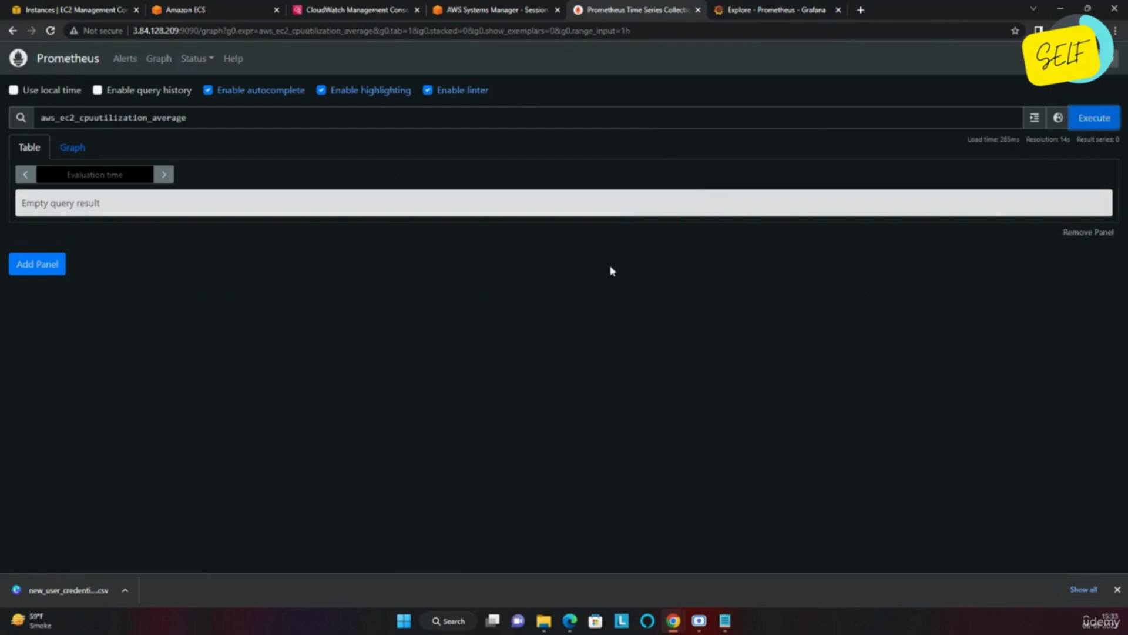
left_click(1100, 125)
Display the aws_ec2_cpuutilization_average query as a graph and inspect the data points along its line.
left_click(71, 150)
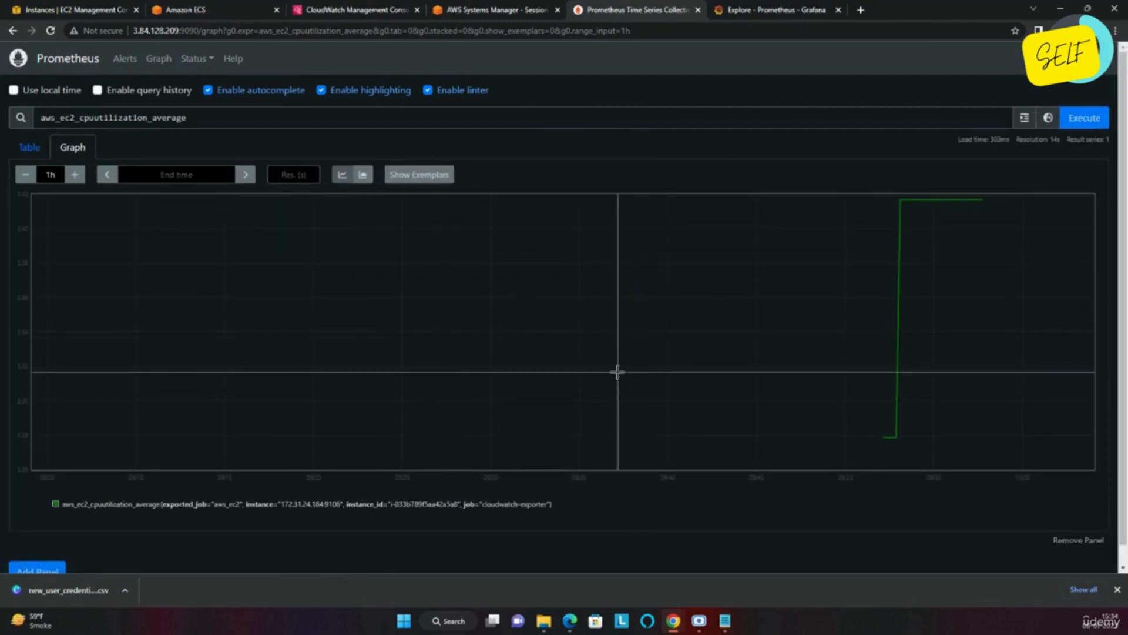
mouse_move(964, 257)
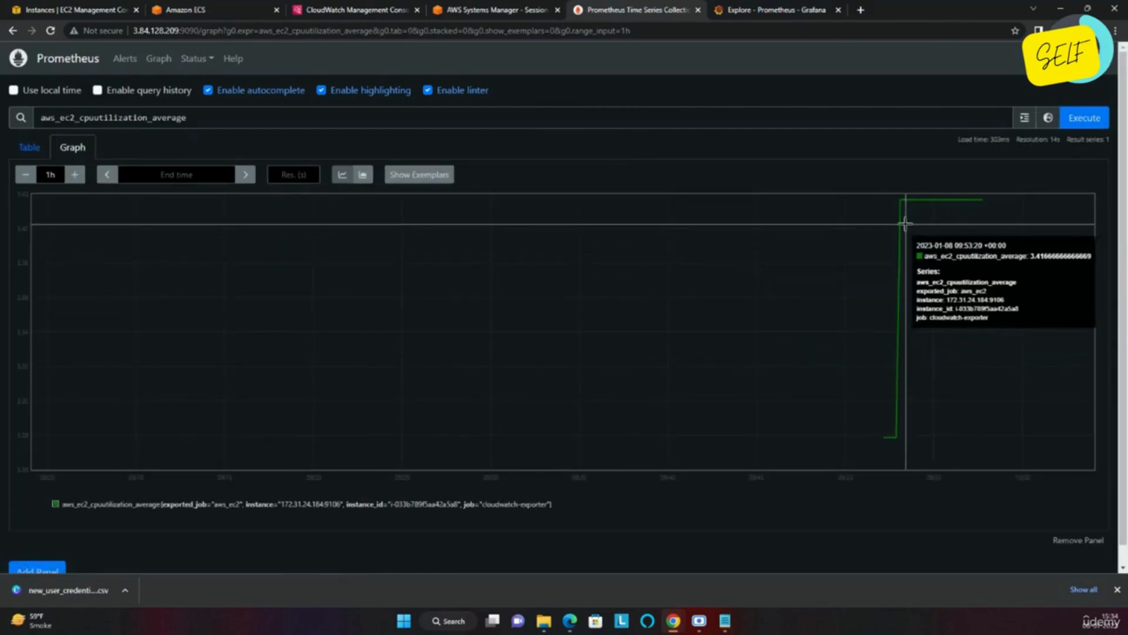
mouse_move(957, 221)
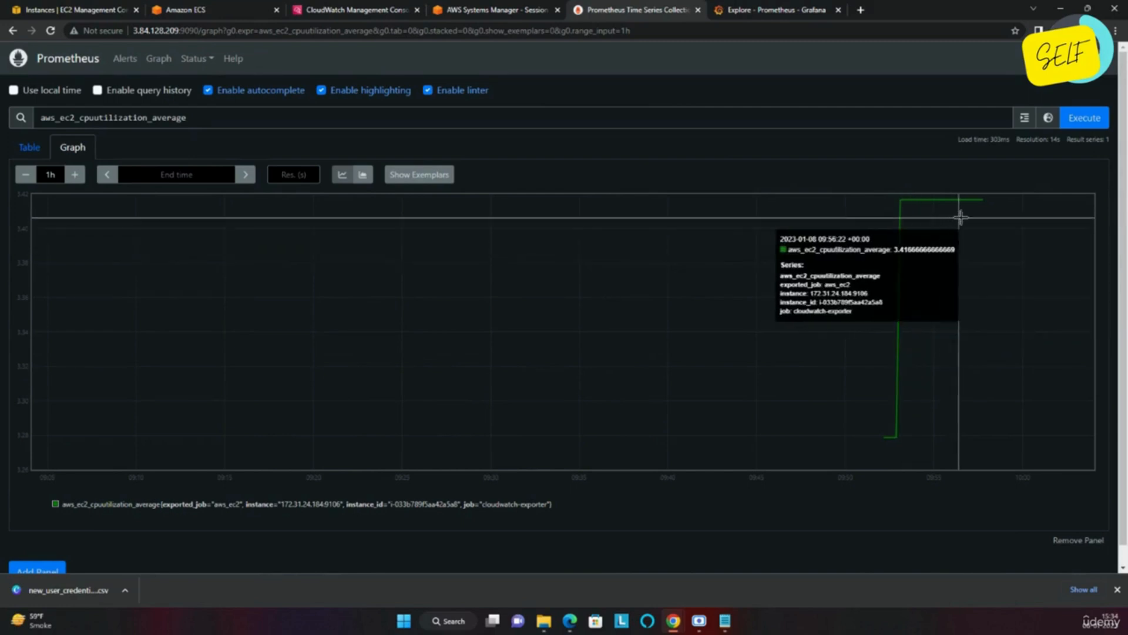